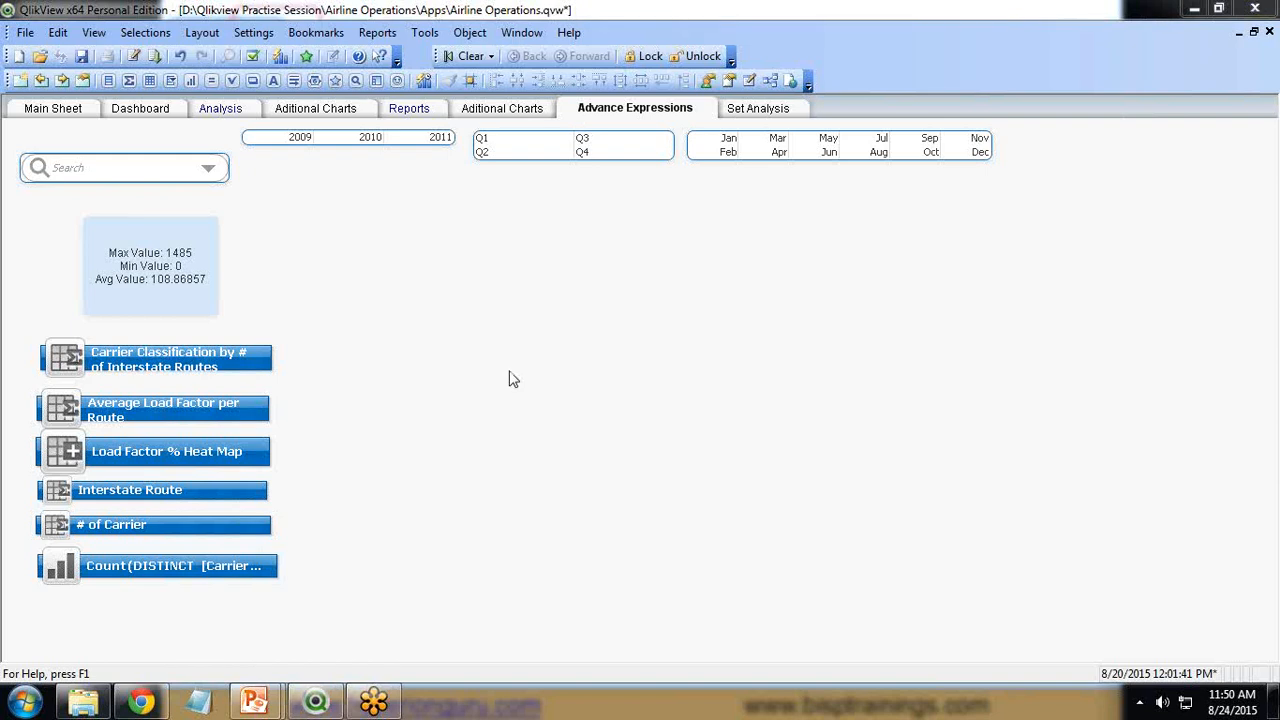
Open the table viewer and rearrange the tables around the Main Data table.
{"action": "key", "text": "ctrl+t"}
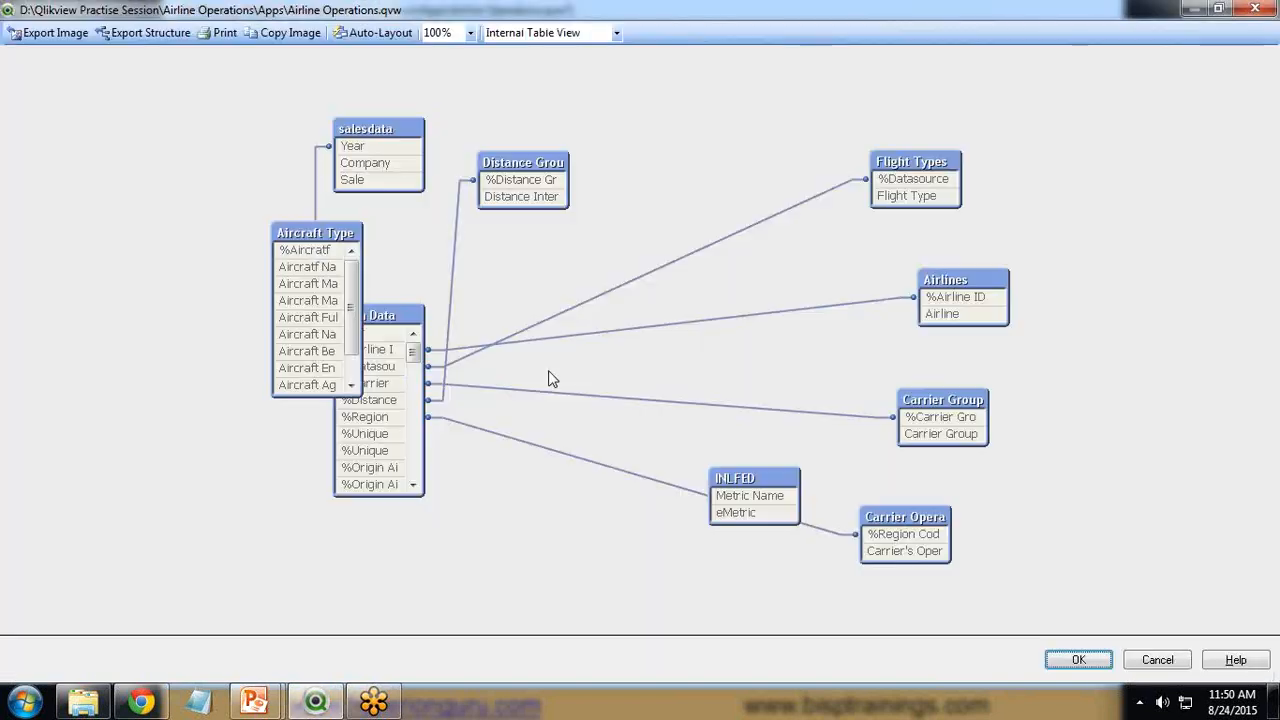
{"action": "left_click_drag", "start_coordinate": [307, 236], "coordinate": [149, 200]}
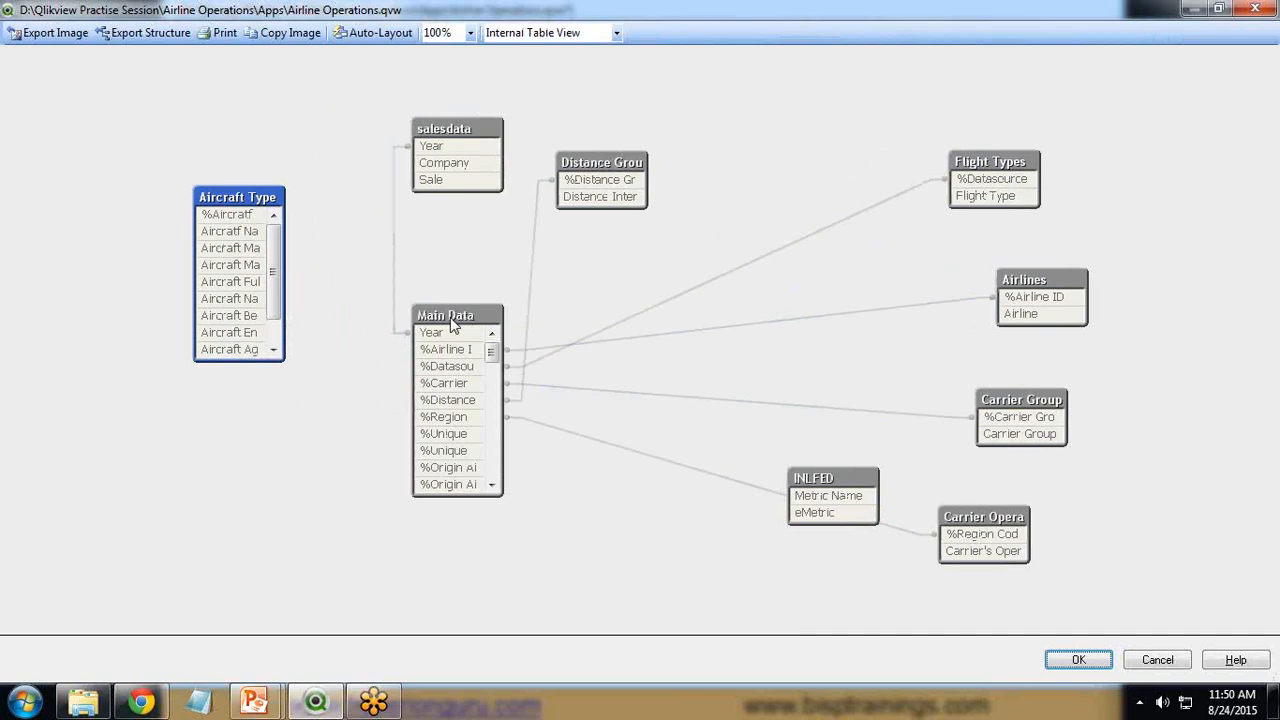
{"action": "left_click_drag", "start_coordinate": [450, 317], "coordinate": [604, 288]}
{"action": "left_click", "coordinate": [428, 133]}
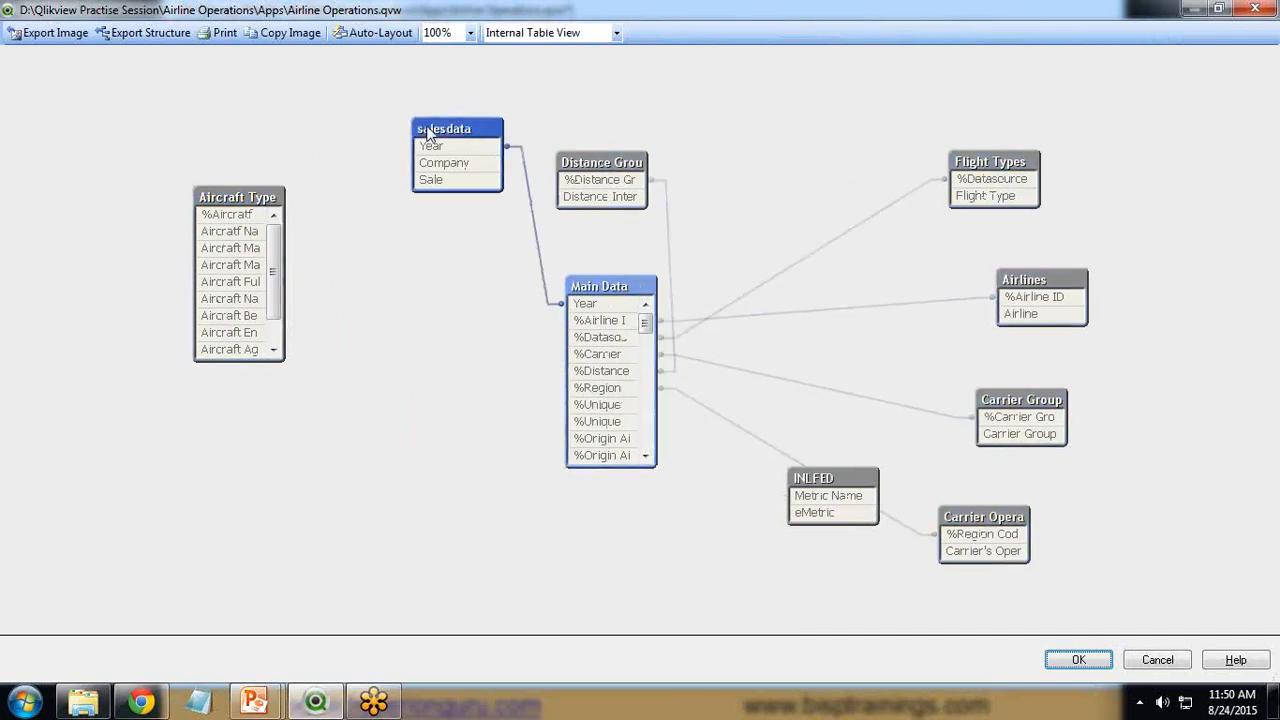
{"action": "left_click_drag", "start_coordinate": [428, 133], "coordinate": [358, 128]}
{"action": "left_click_drag", "start_coordinate": [592, 168], "coordinate": [398, 323]}
{"action": "left_click_drag", "start_coordinate": [967, 164], "coordinate": [848, 146]}
{"action": "left_click_drag", "start_coordinate": [1035, 284], "coordinate": [933, 276]}
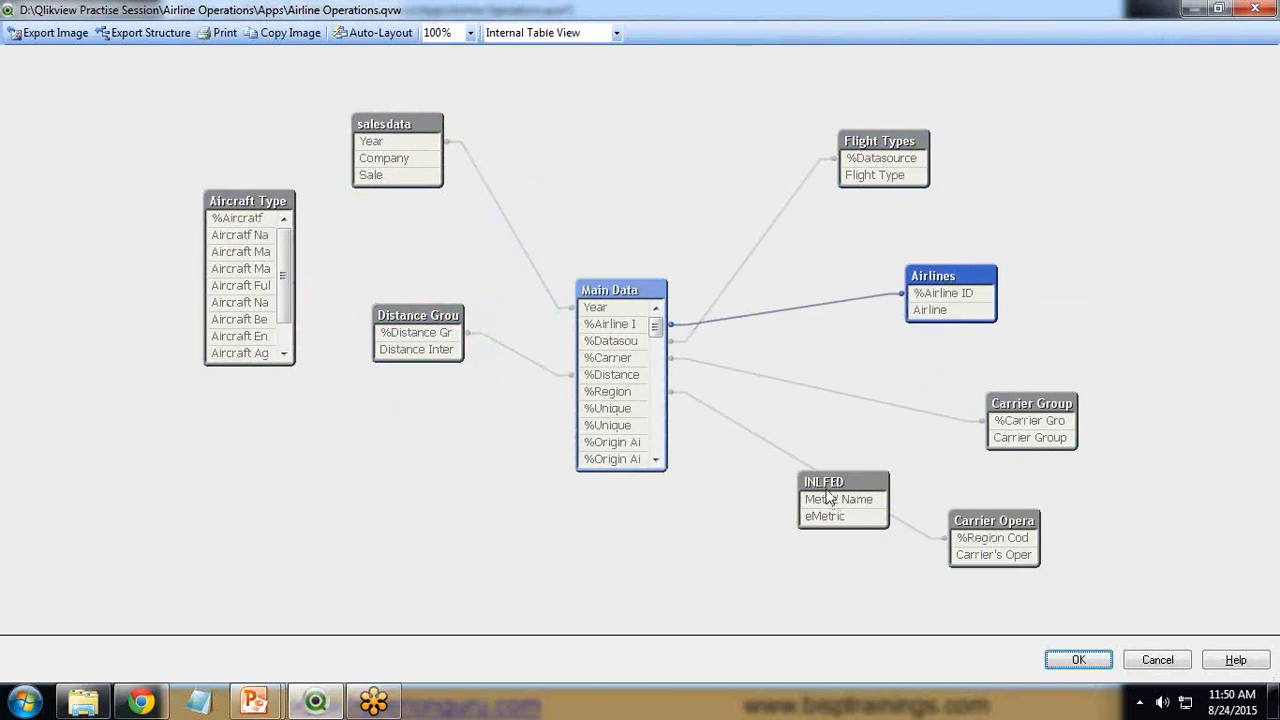
{"action": "left_click_drag", "start_coordinate": [838, 483], "coordinate": [252, 489]}
{"action": "left_click_drag", "start_coordinate": [981, 528], "coordinate": [457, 514]}
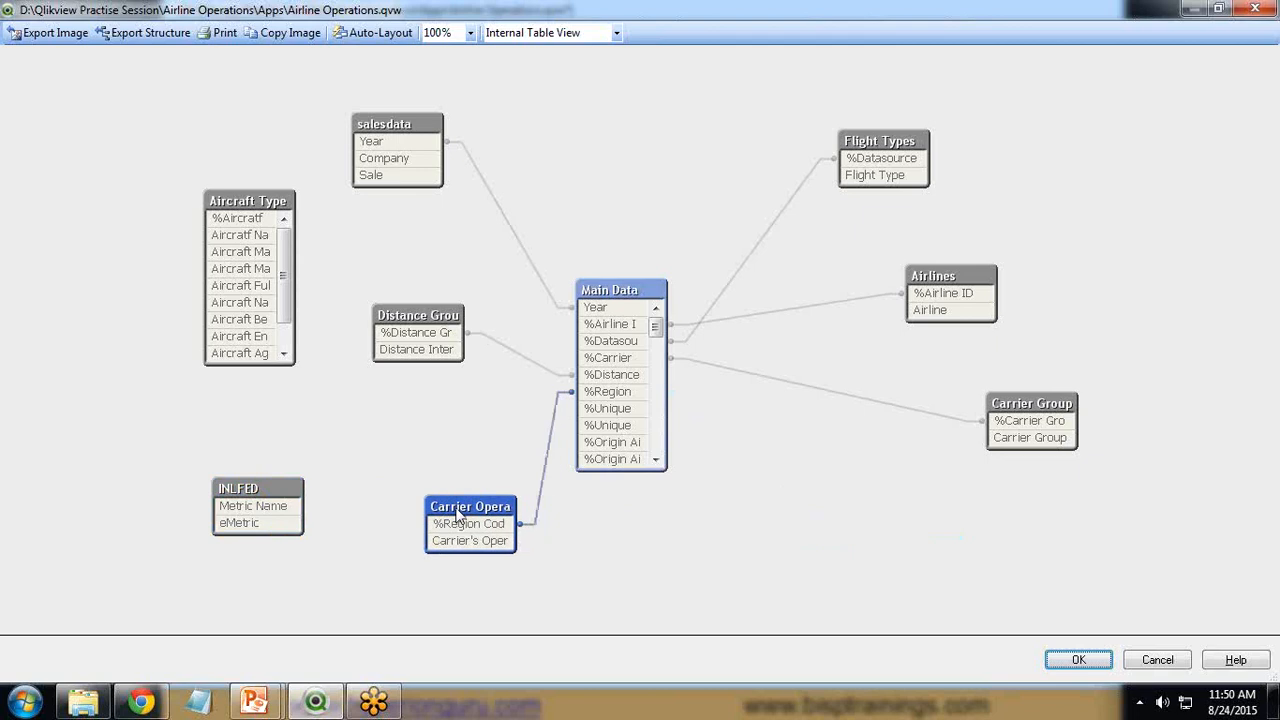
{"action": "left_click_drag", "start_coordinate": [1020, 405], "coordinate": [866, 461]}
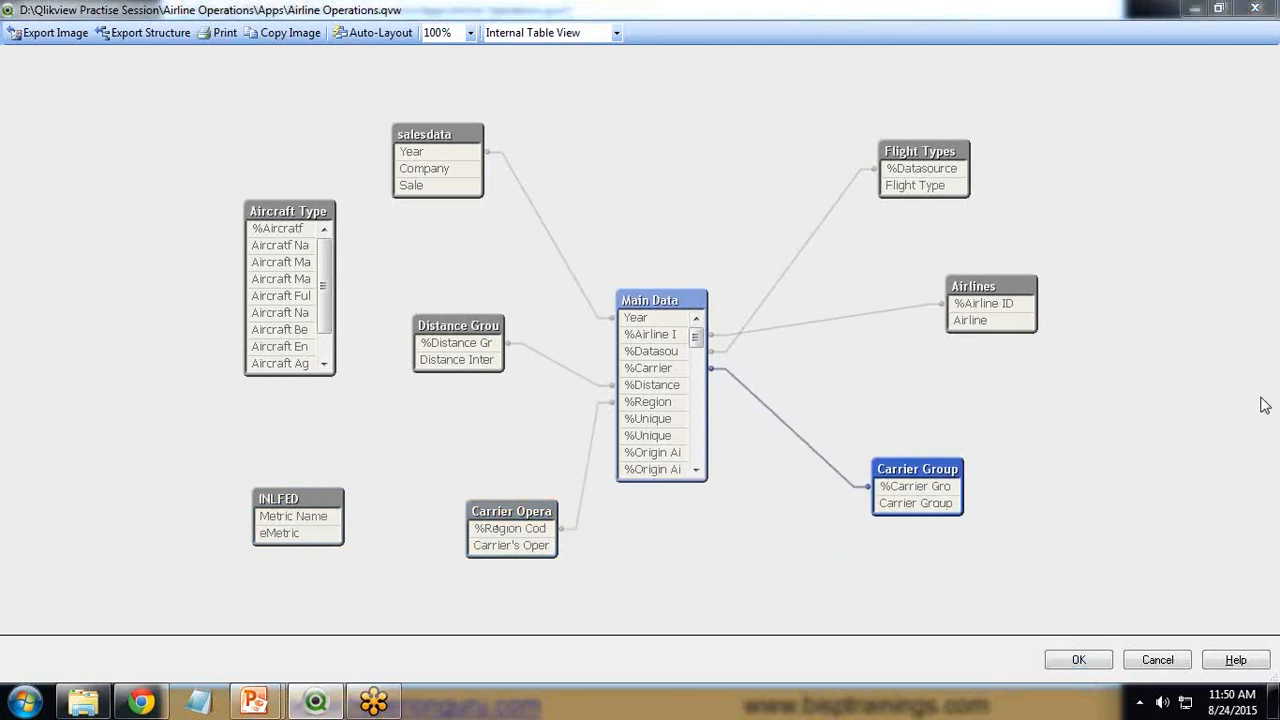
Scroll through the Main Data table's fields and close the table viewer.
{"action": "scroll", "coordinate": [678, 425], "scroll_direction": "down", "scroll_amount": 5}
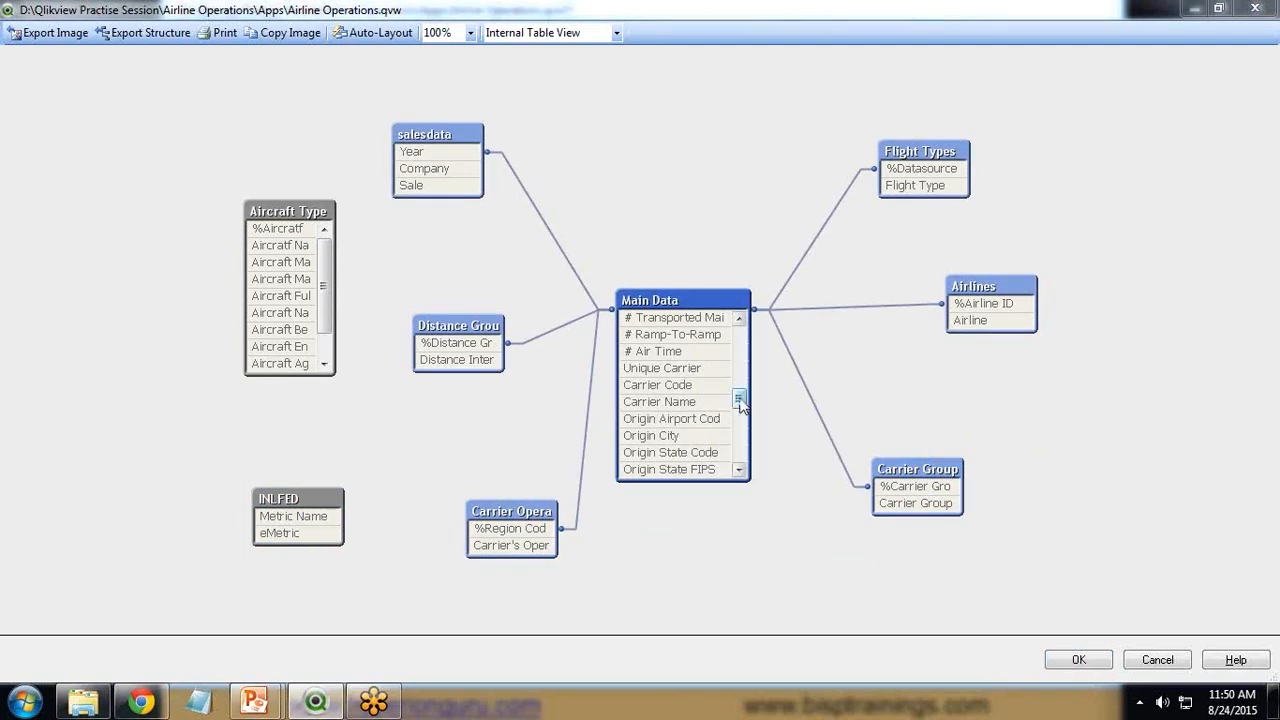
{"action": "mouse_move", "coordinate": [254, 703]}
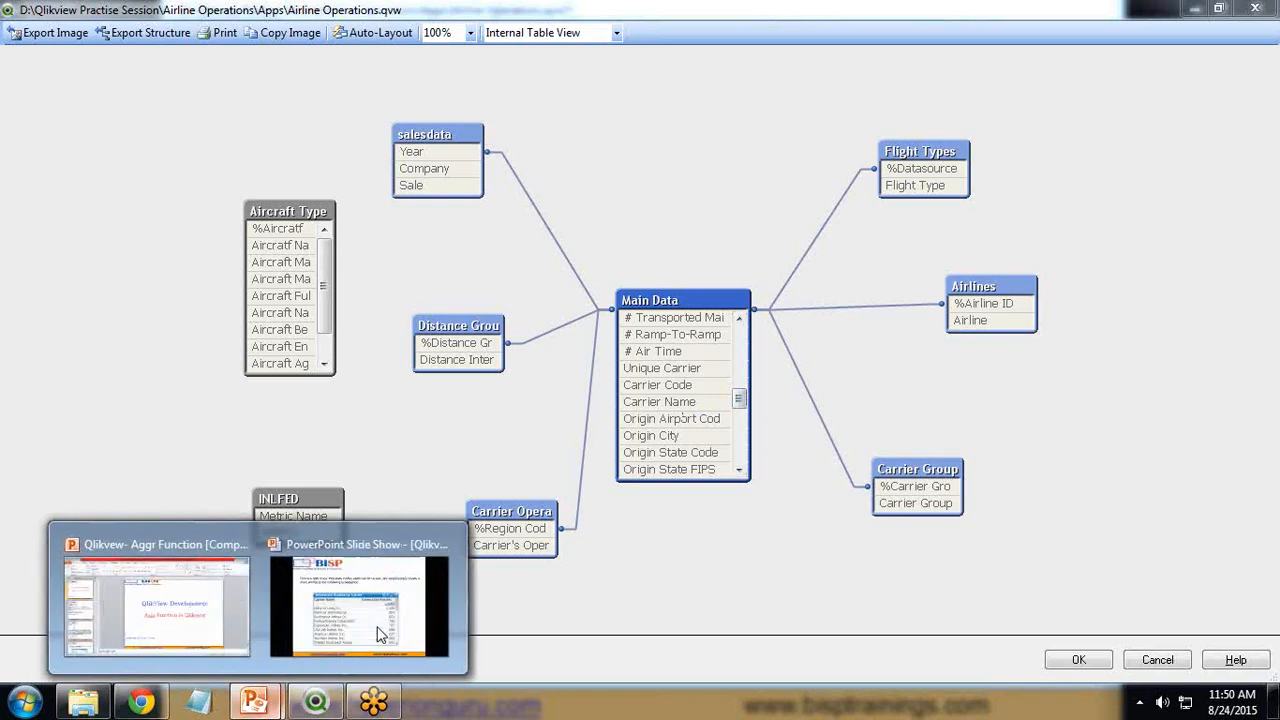
{"action": "left_click", "coordinate": [300, 600]}
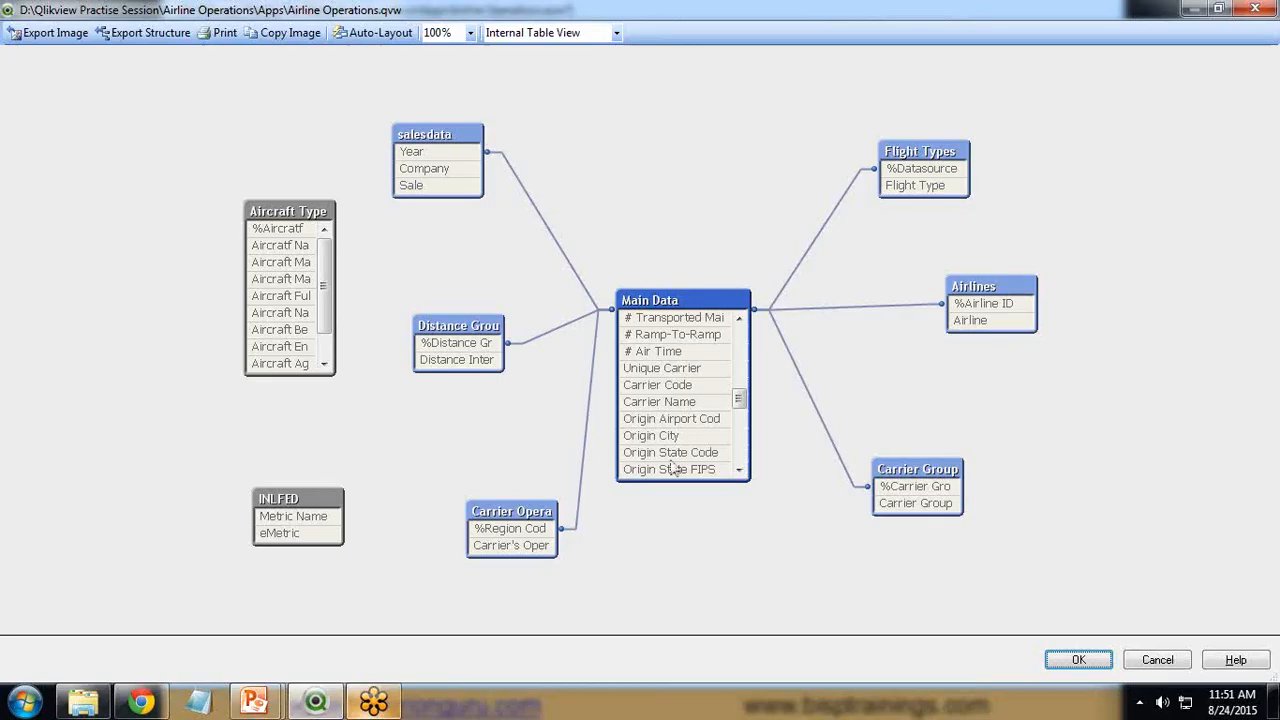
{"action": "left_click", "coordinate": [1257, 12]}
Create a new chart on the Advance Expressions sheet and choose the Straight Table type.
{"action": "right_click", "coordinate": [450, 277]}
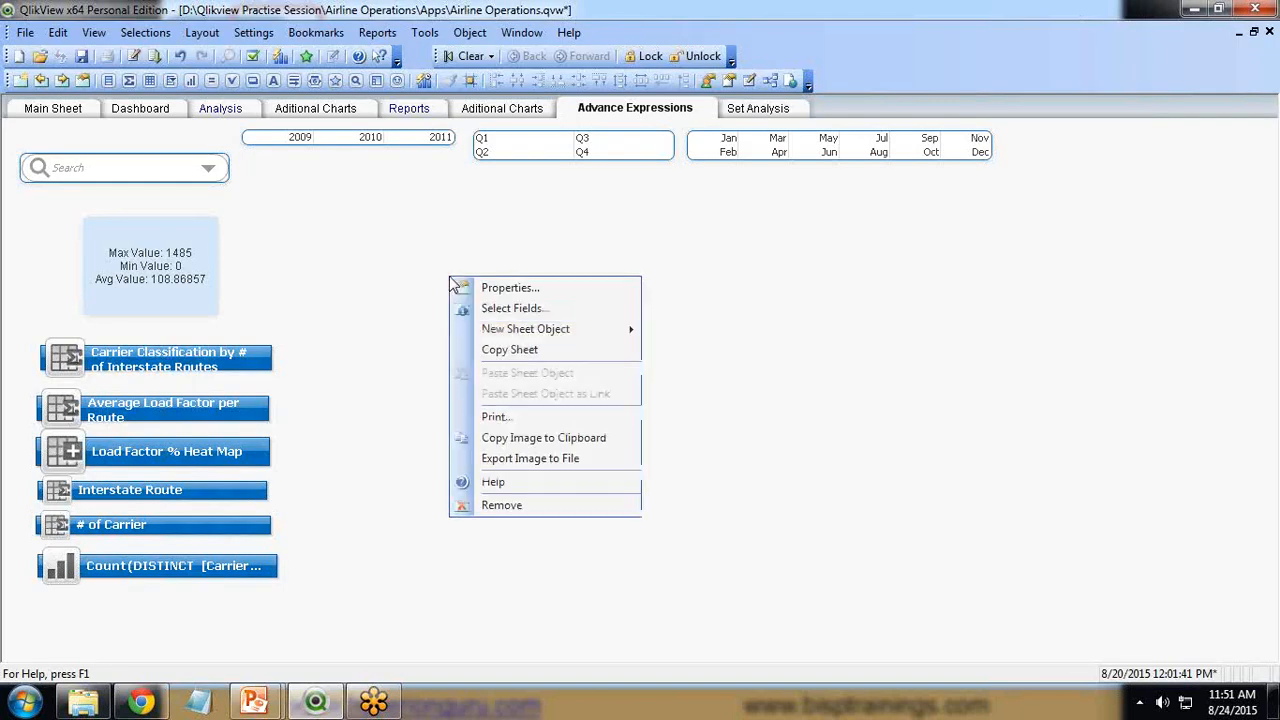
{"action": "mouse_move", "coordinate": [518, 339]}
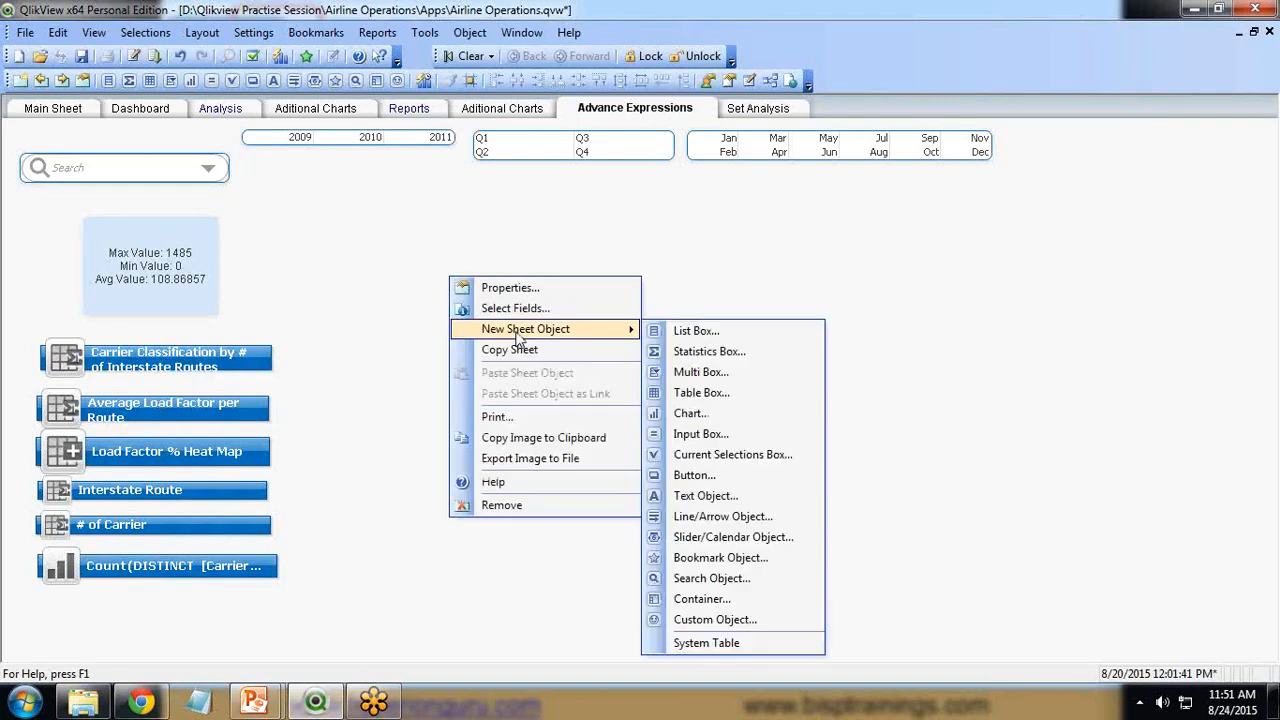
{"action": "left_click", "coordinate": [695, 414]}
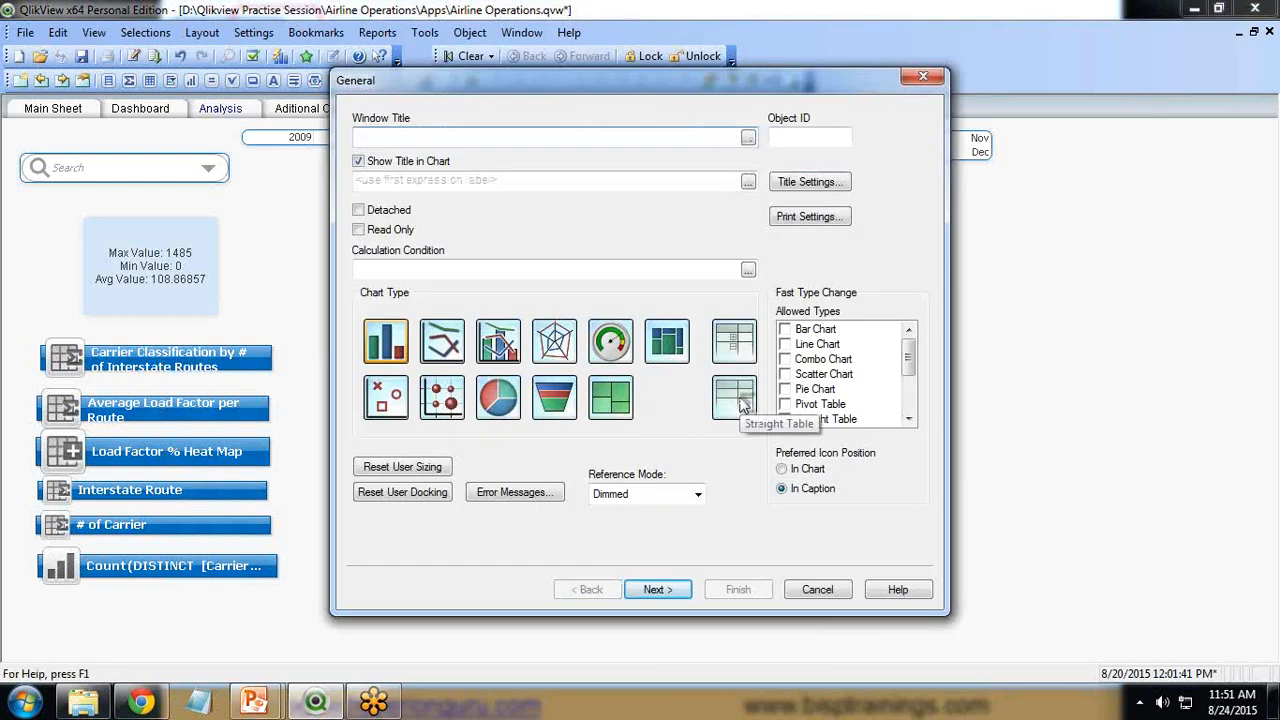
{"action": "left_click", "coordinate": [739, 398]}
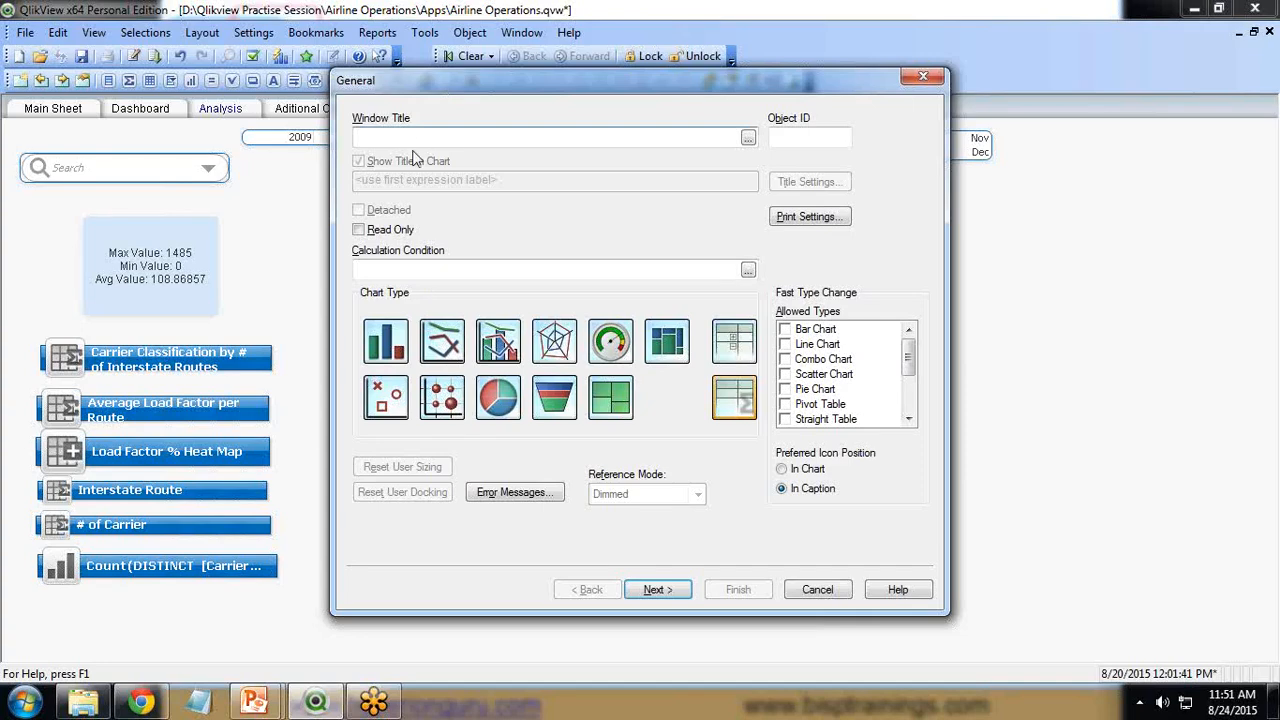
Set the chart's window title to Interstate routes by carrier and continue to dimensions.
{"action": "left_click", "coordinate": [409, 133]}
{"action": "type", "text": "Interstate routes by carrier"}
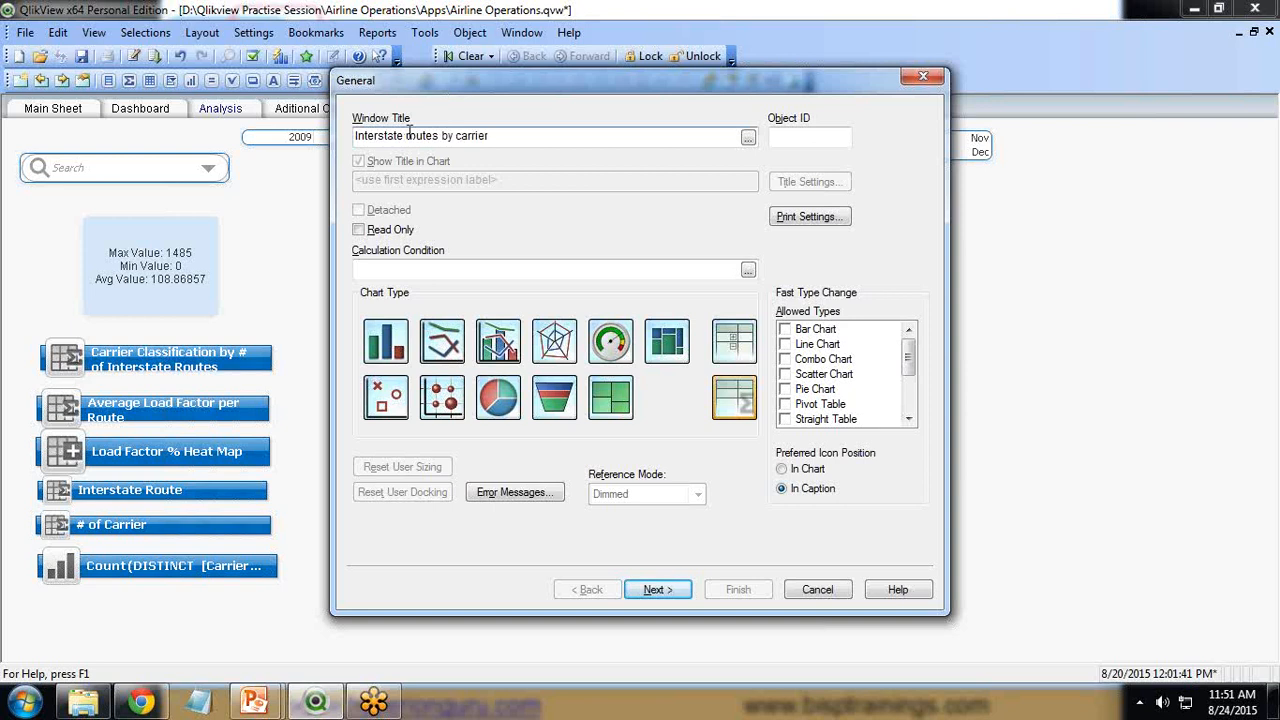
{"action": "left_click", "coordinate": [658, 590]}
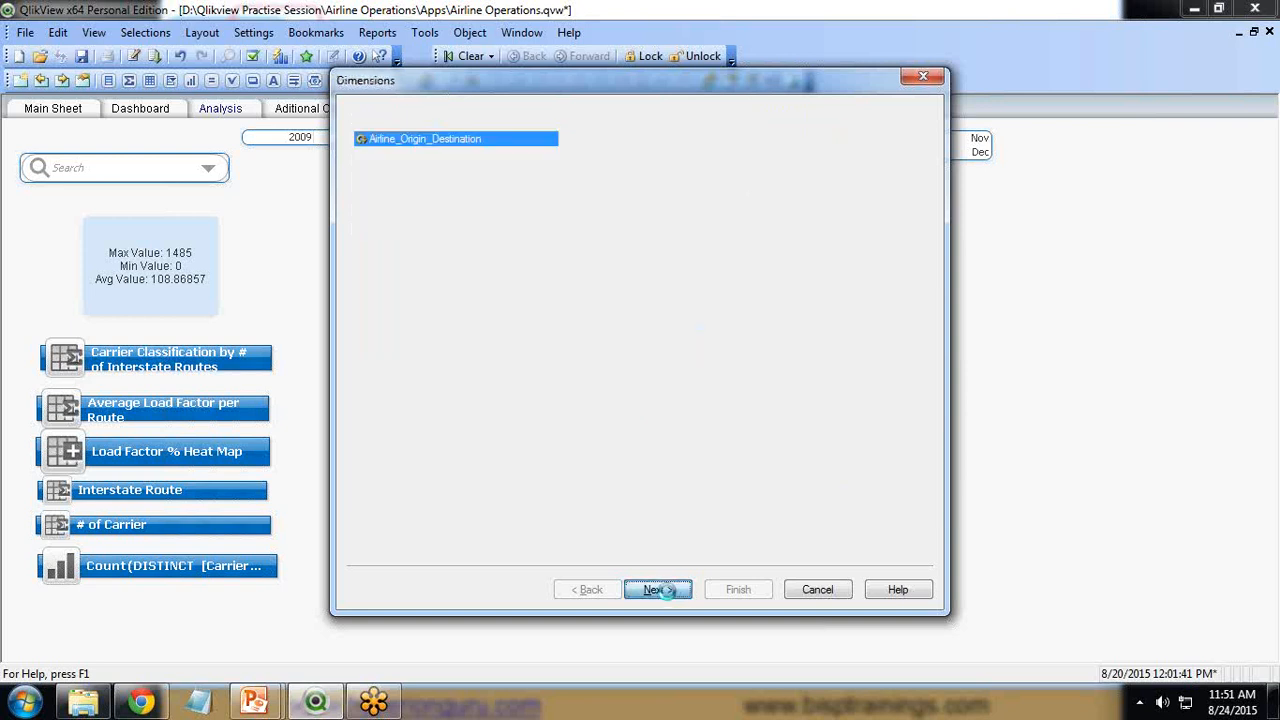
Add Carrier Name as the chart dimension and continue to expressions.
{"action": "left_click_drag", "start_coordinate": [567, 174], "coordinate": [567, 296]}
{"action": "left_click", "coordinate": [430, 289]}
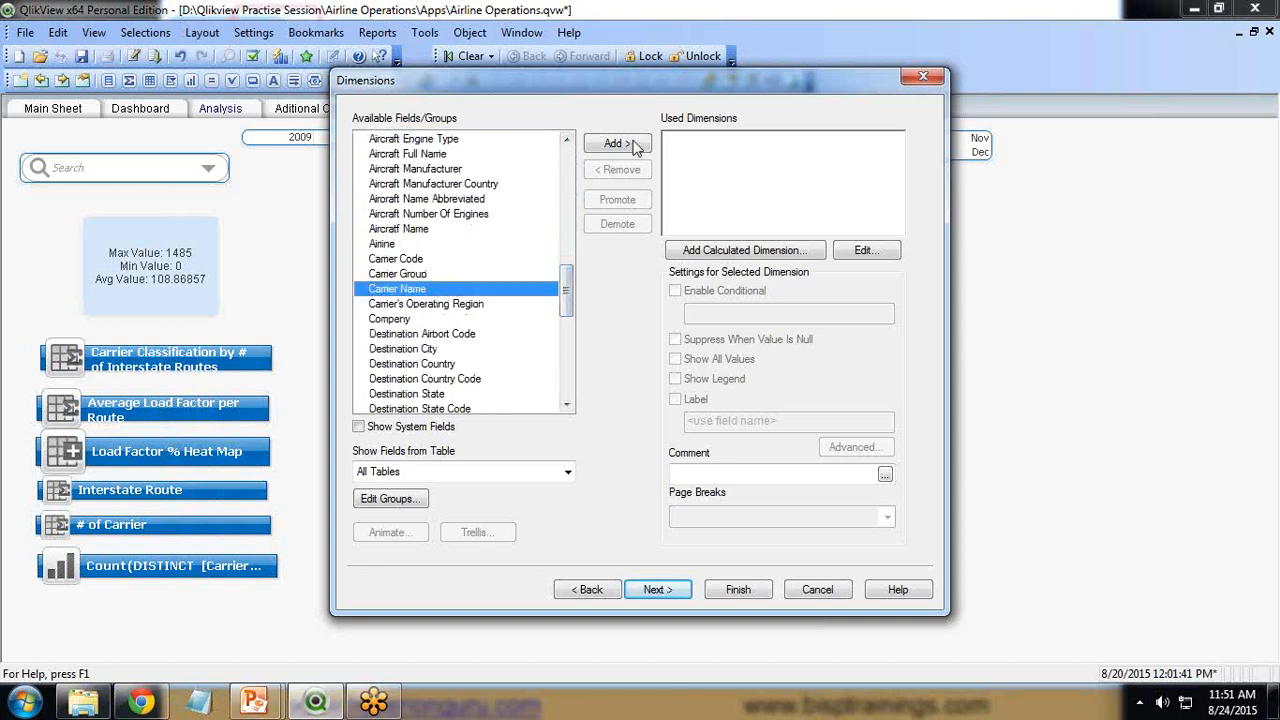
{"action": "left_click", "coordinate": [616, 143]}
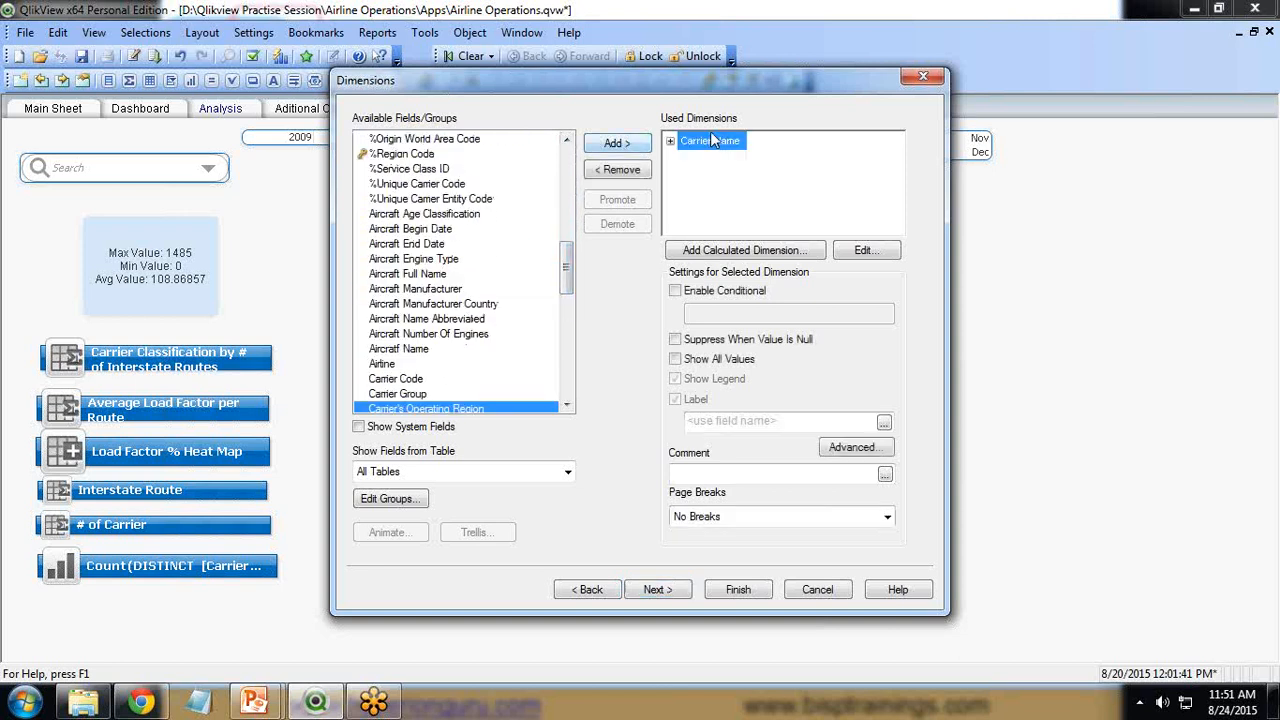
{"action": "left_click", "coordinate": [655, 590]}
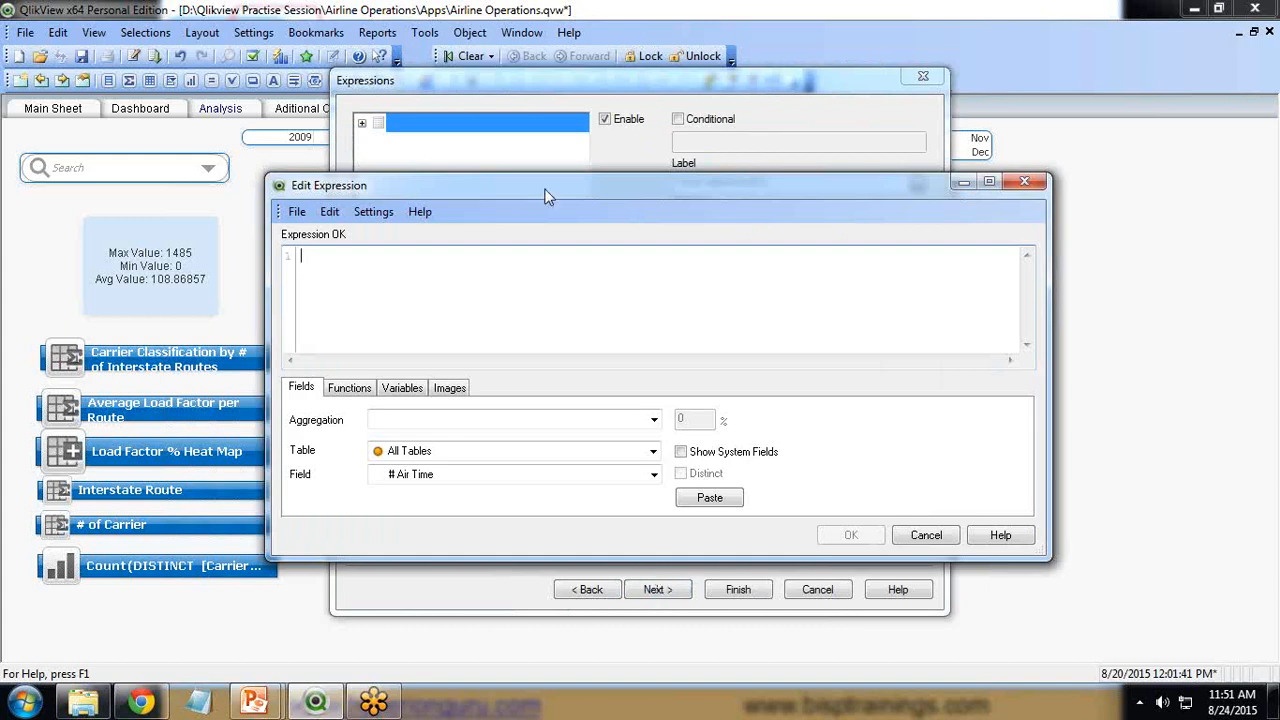
{"action": "left_click_drag", "start_coordinate": [556, 190], "coordinate": [492, 177]}
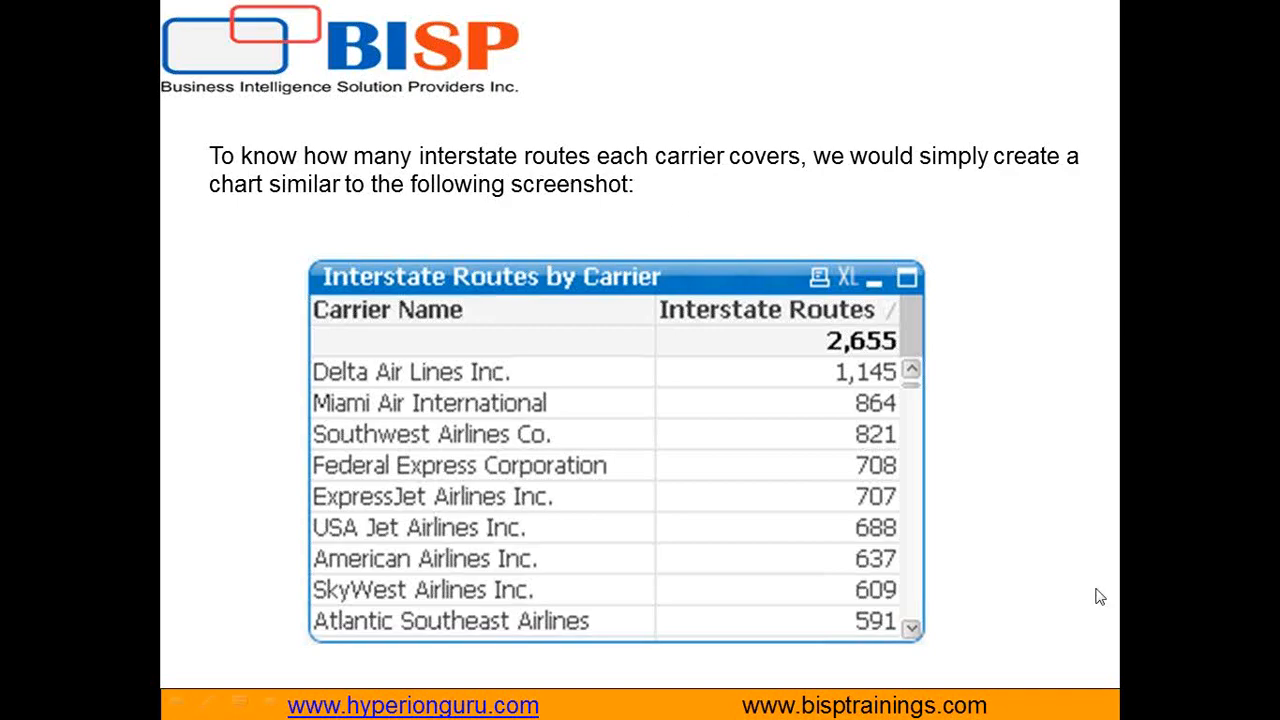
{"action": "left_click_drag", "start_coordinate": [357, 171], "coordinate": [790, 172]}
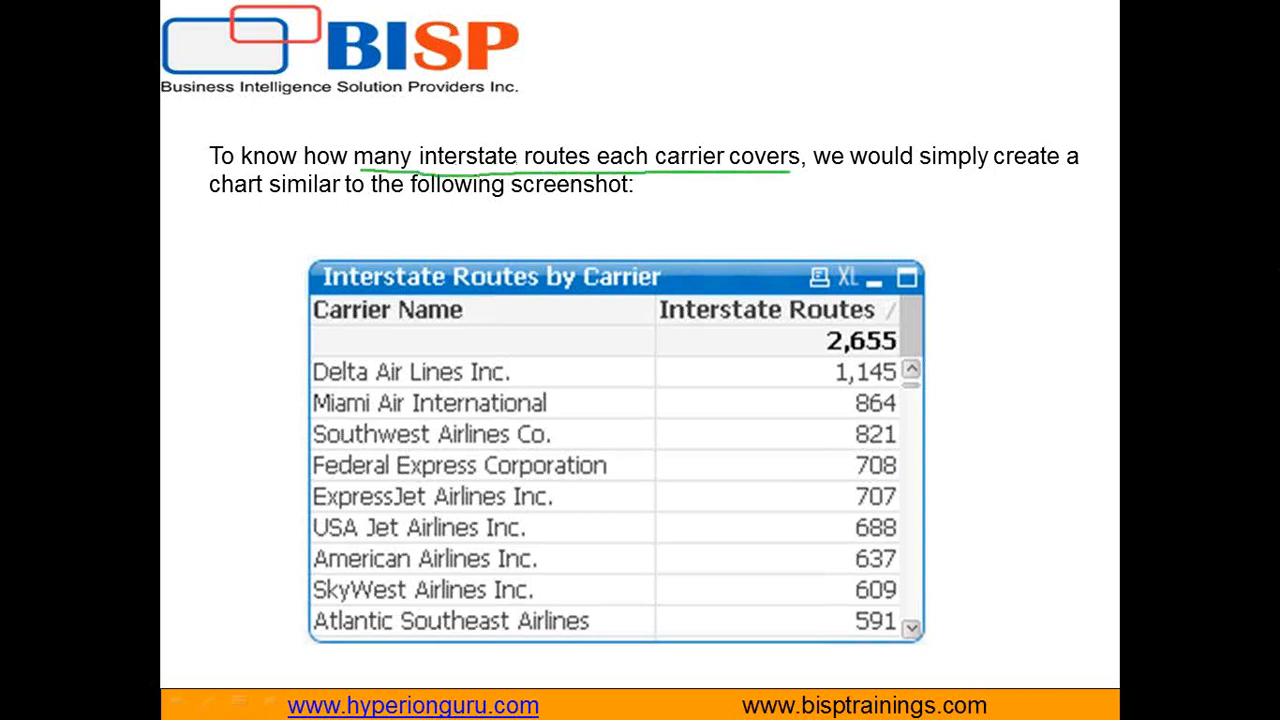
{"action": "left_click", "coordinate": [1154, 246]}
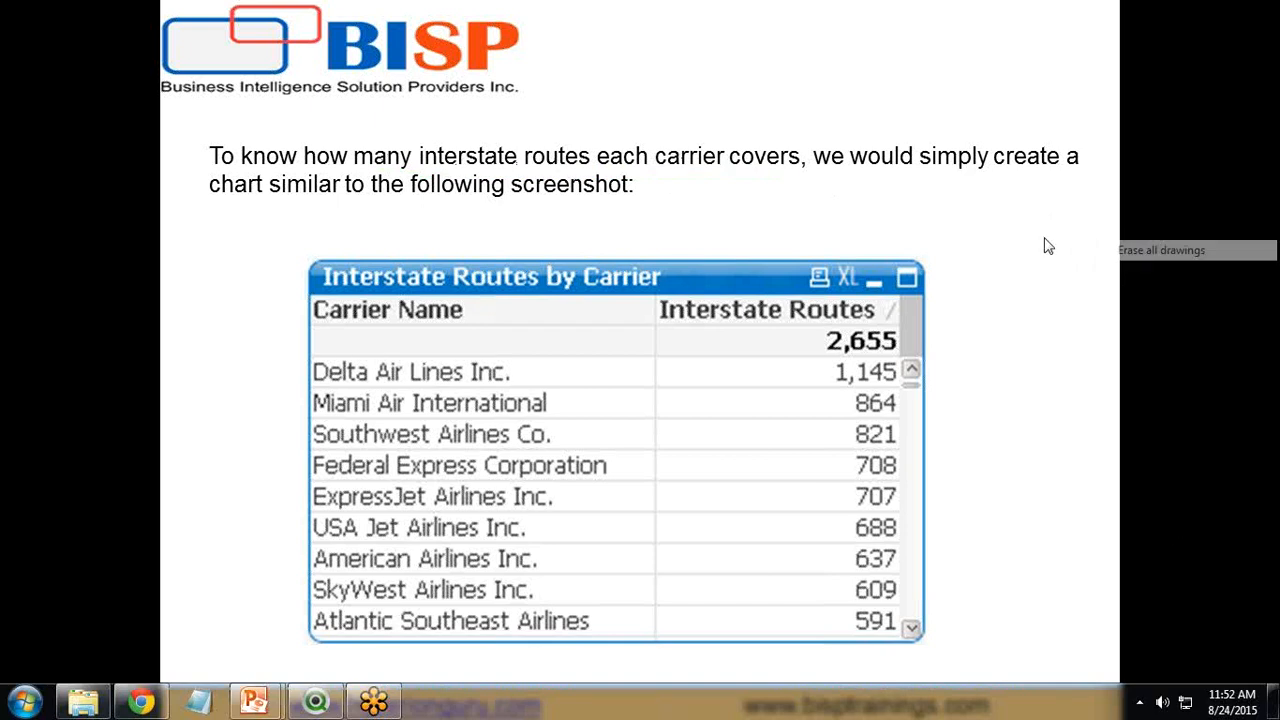
{"action": "left_click", "coordinate": [316, 700]}
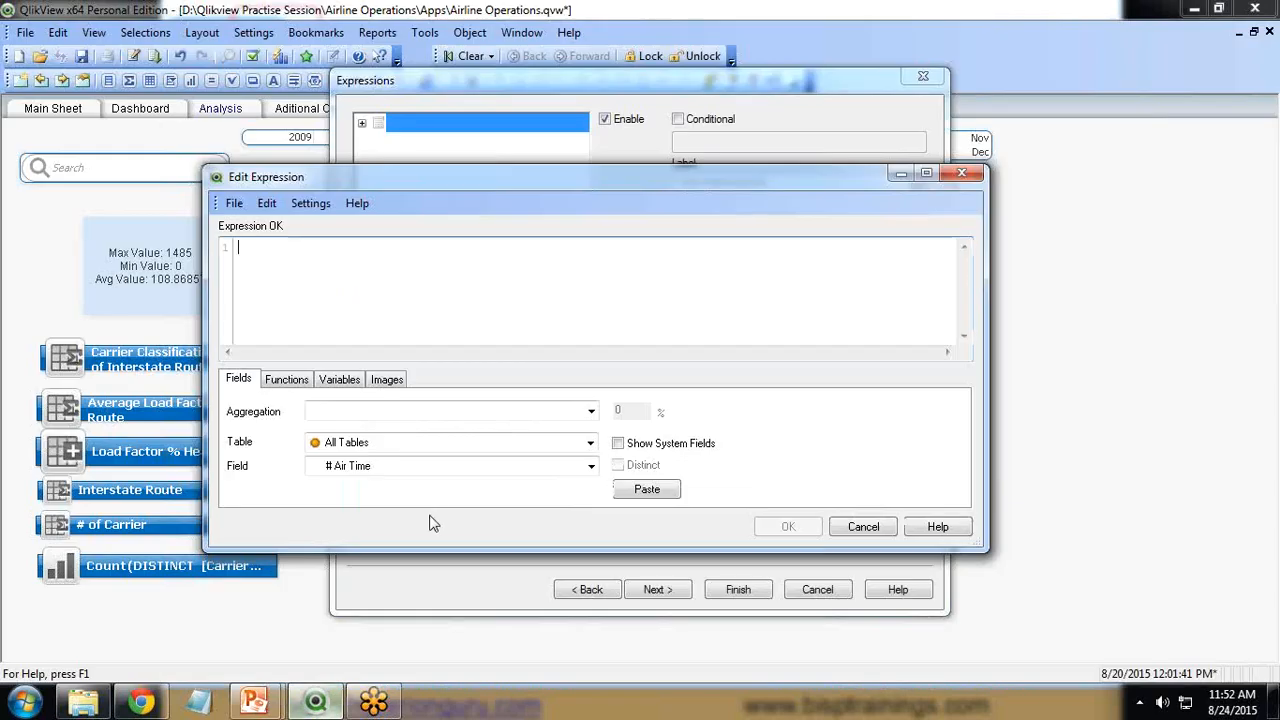
Enter the expression Count(DISTINCT [From - To State Code]) and confirm it.
{"action": "type", "text": "Count"}
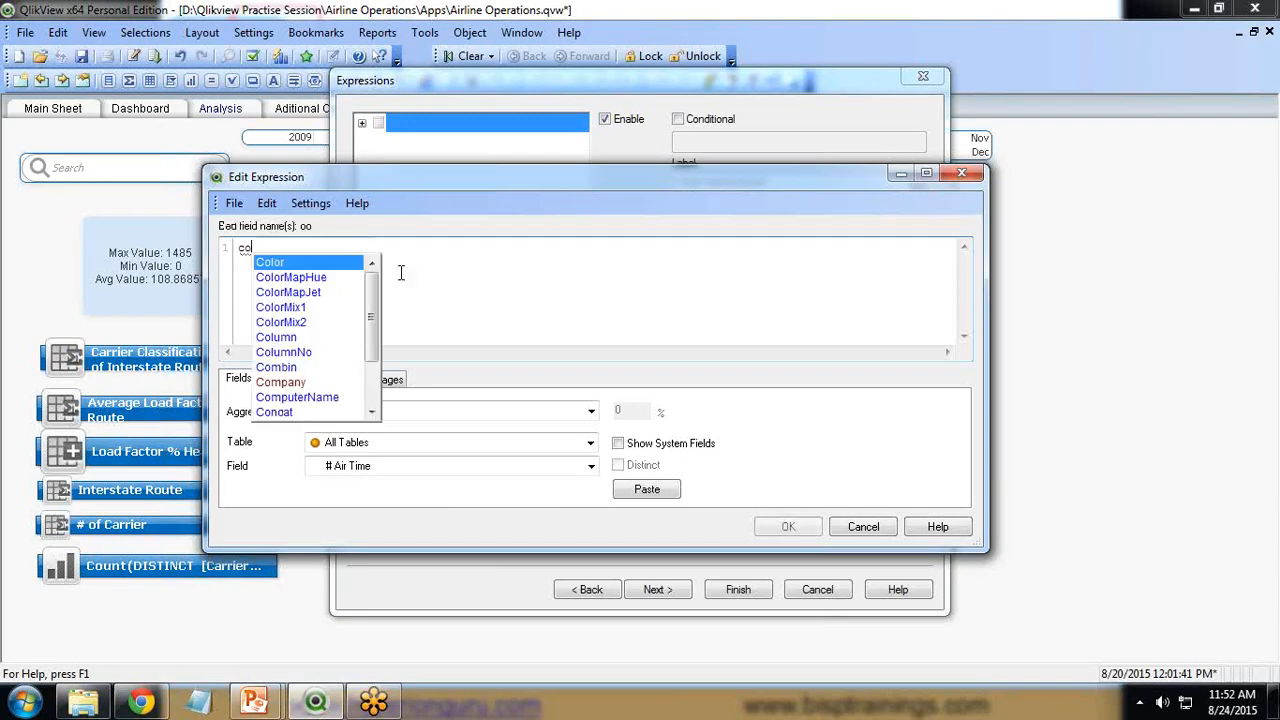
{"action": "type", "text": "(di"}
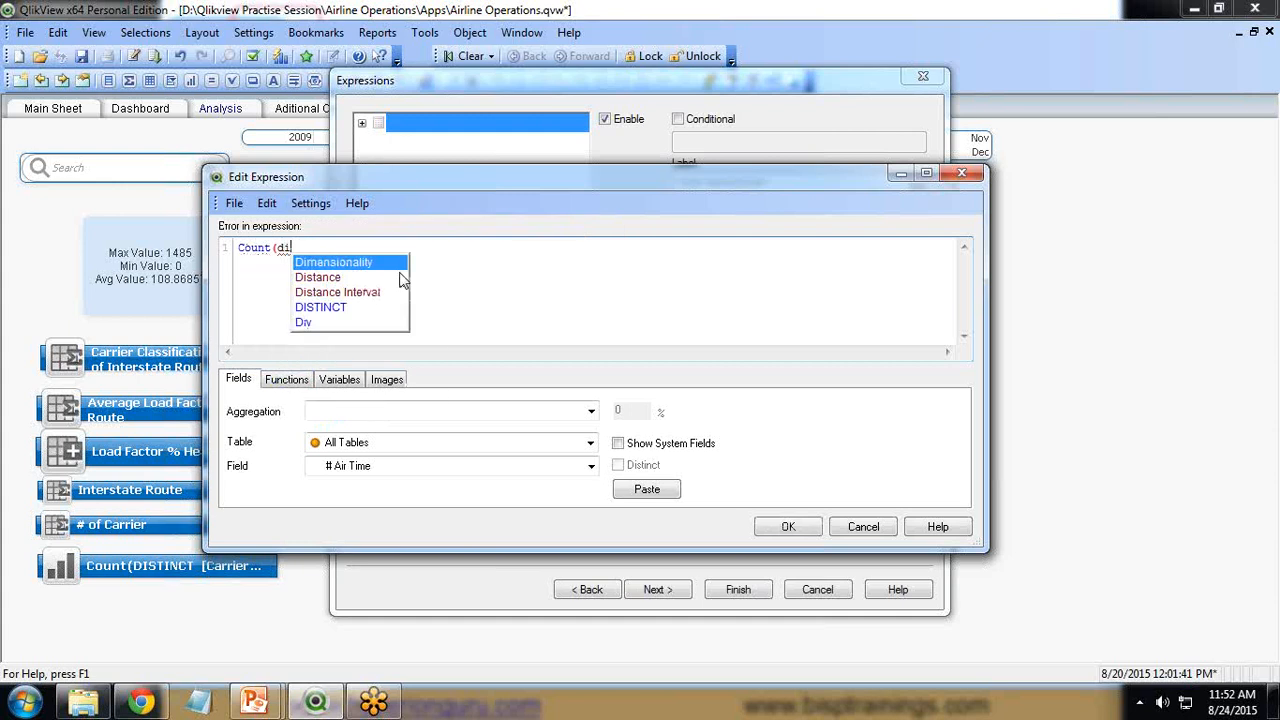
{"action": "key", "text": "Down"}
{"action": "key", "text": "Down"}
{"action": "key", "text": "Down"}
{"action": "key", "text": "Return"}
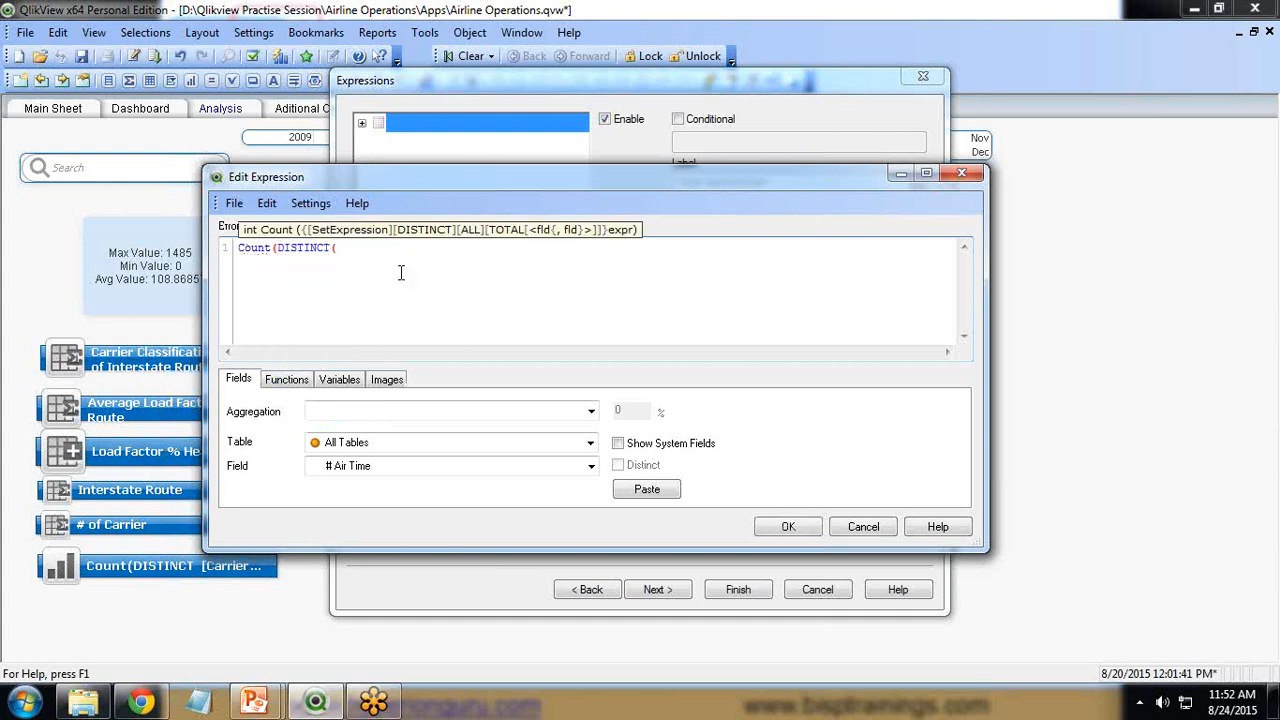
{"action": "type", "text": "fro"}
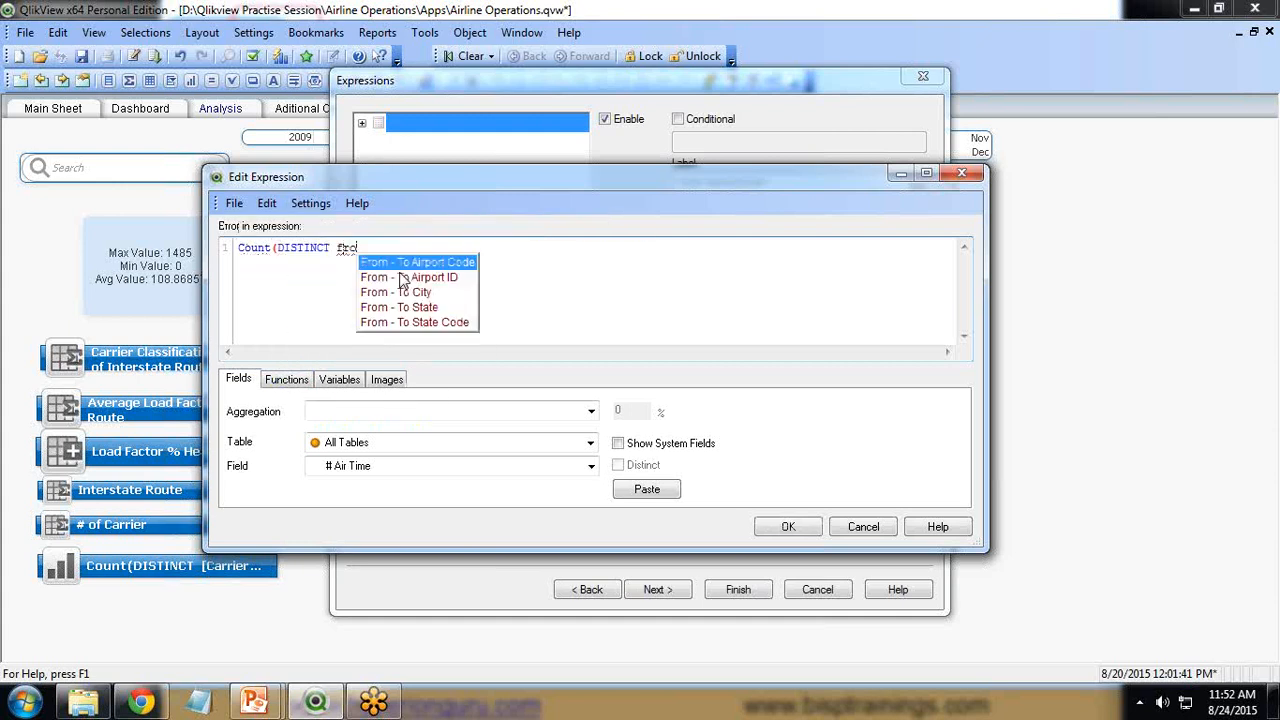
{"action": "key", "text": "Escape"}
{"action": "key", "text": "BackSpace"}
{"action": "key", "text": "BackSpace"}
{"action": "key", "text": "BackSpace"}
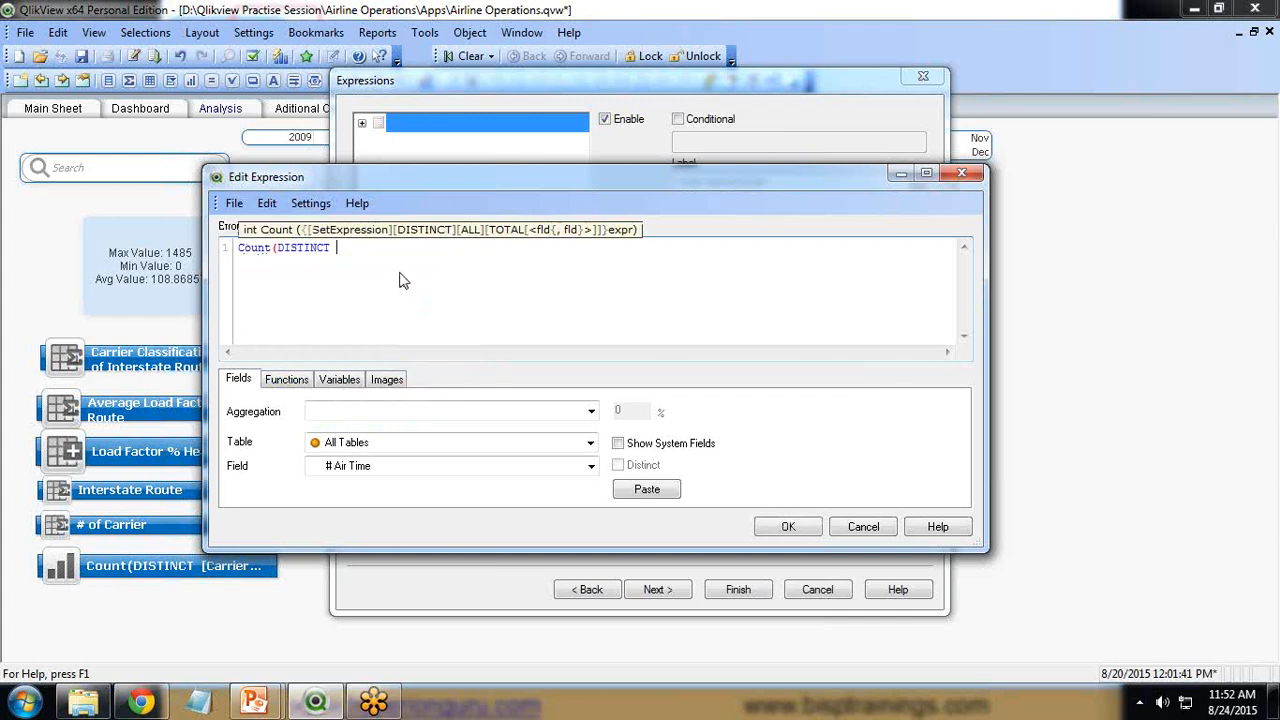
{"action": "type", "text": "from"}
{"action": "key", "text": "Down"}
{"action": "key", "text": "Down"}
{"action": "key", "text": "Down"}
{"action": "key", "text": "Return"}
{"action": "left_click", "coordinate": [788, 526]}
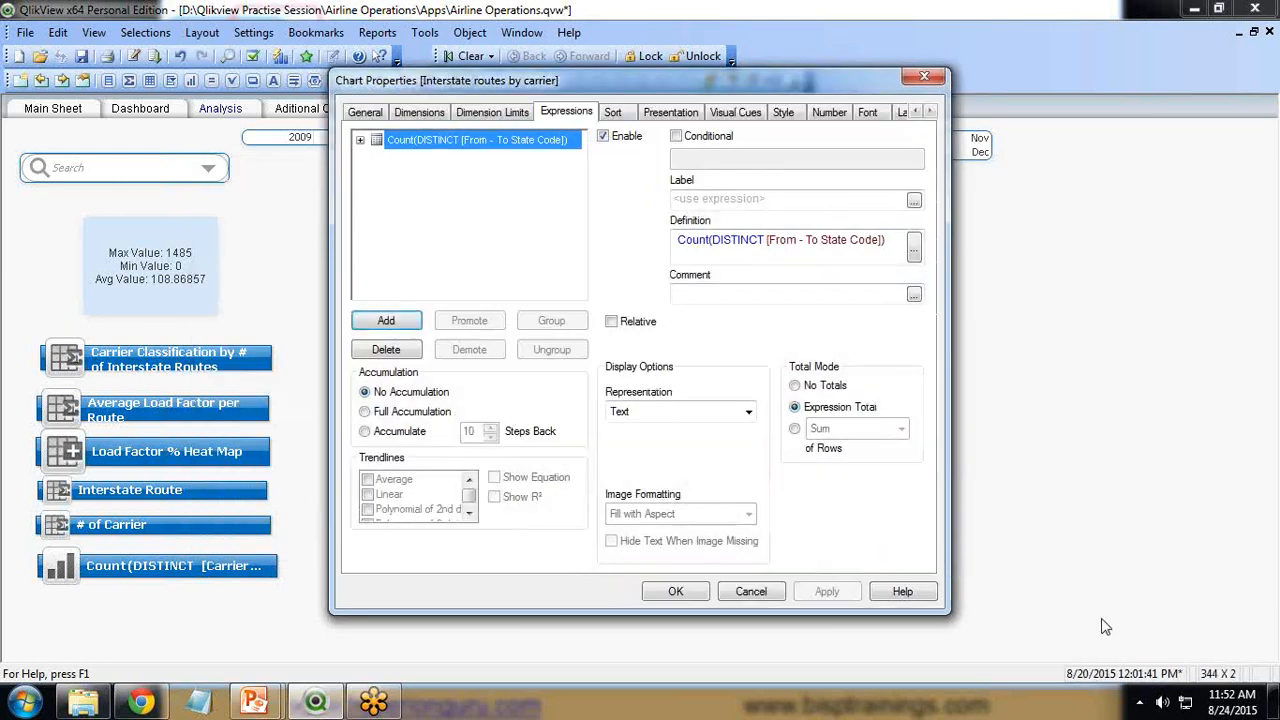
Label the expression Interstate Routes, then apply and close the chart properties.
{"action": "left_click", "coordinate": [721, 203]}
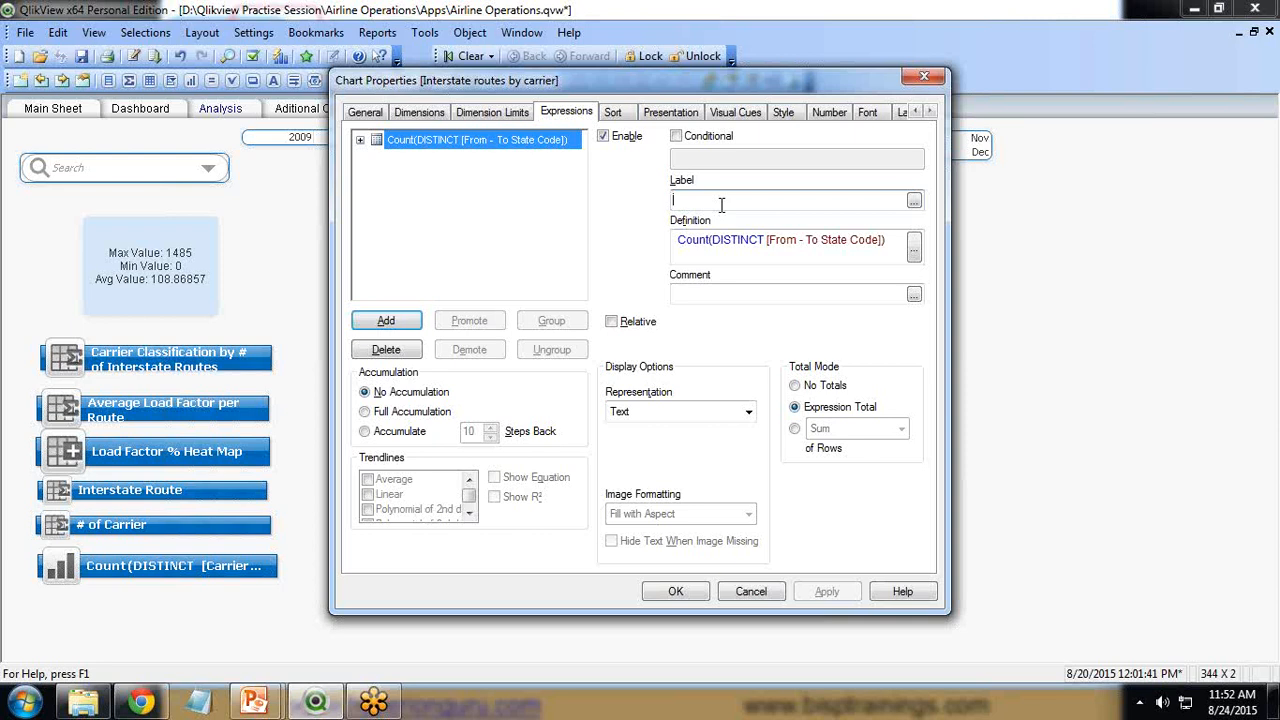
{"action": "type", "text": "Inter"}
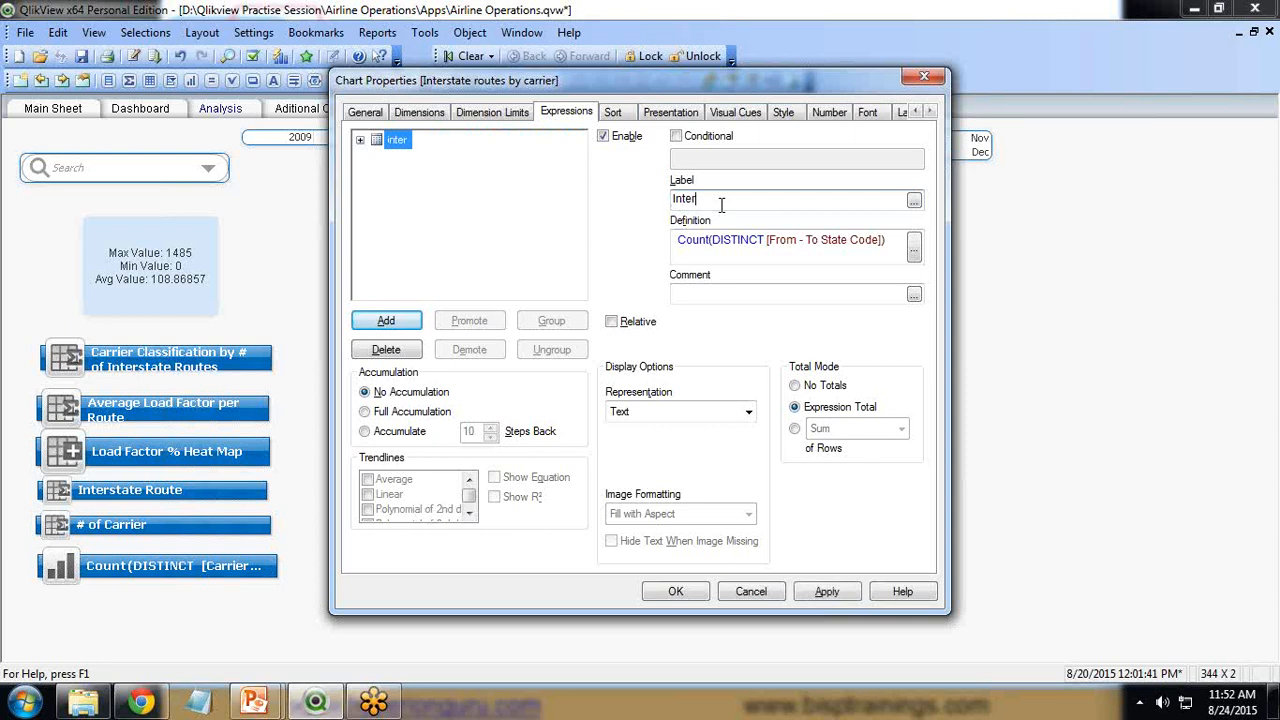
{"action": "type", "text": "state Routes"}
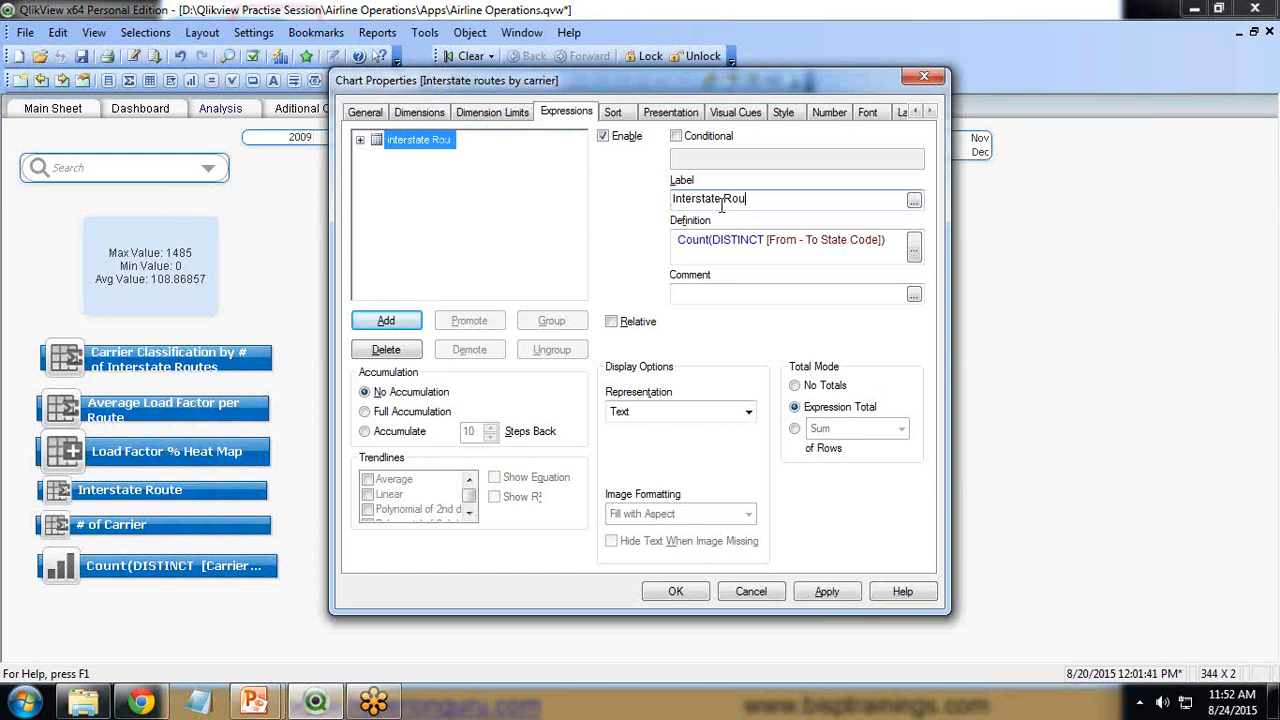
{"action": "left_click", "coordinate": [849, 596]}
{"action": "left_click", "coordinate": [668, 596]}
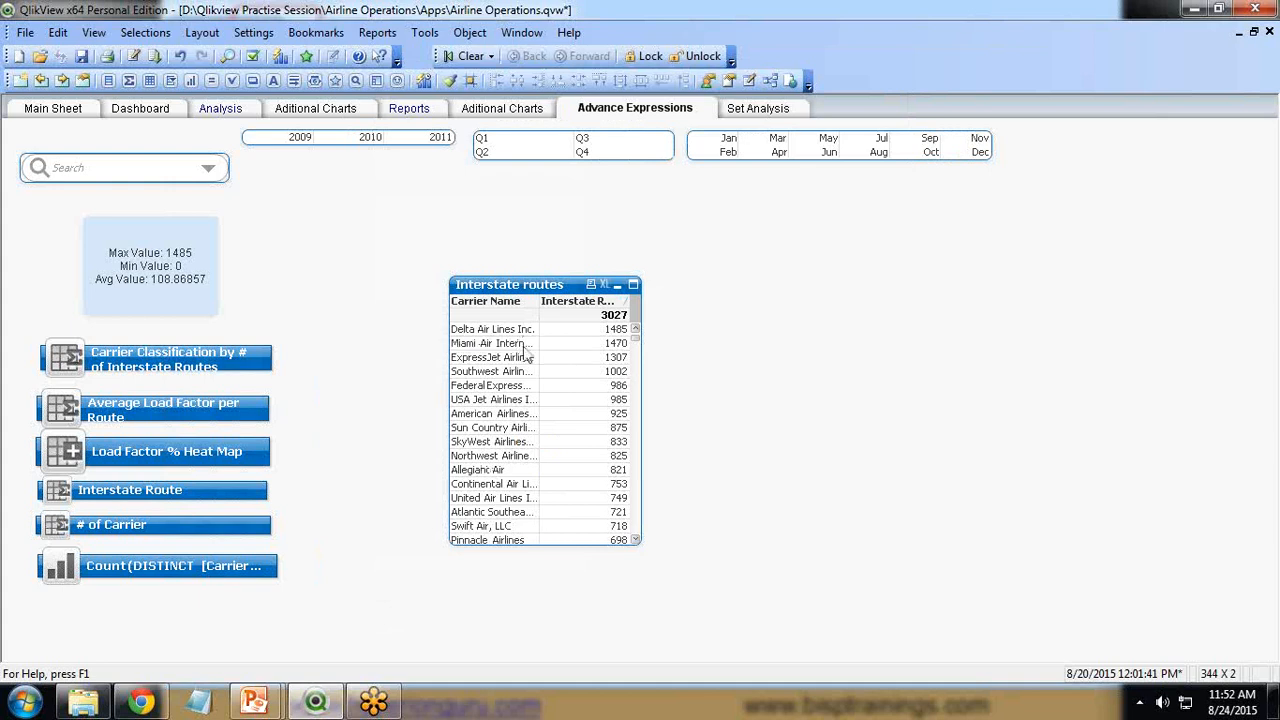
Set the Interstate Routes number format to Integer with pattern #,##0 in the chart properties.
{"action": "right_click", "coordinate": [518, 288]}
{"action": "left_click", "coordinate": [542, 294]}
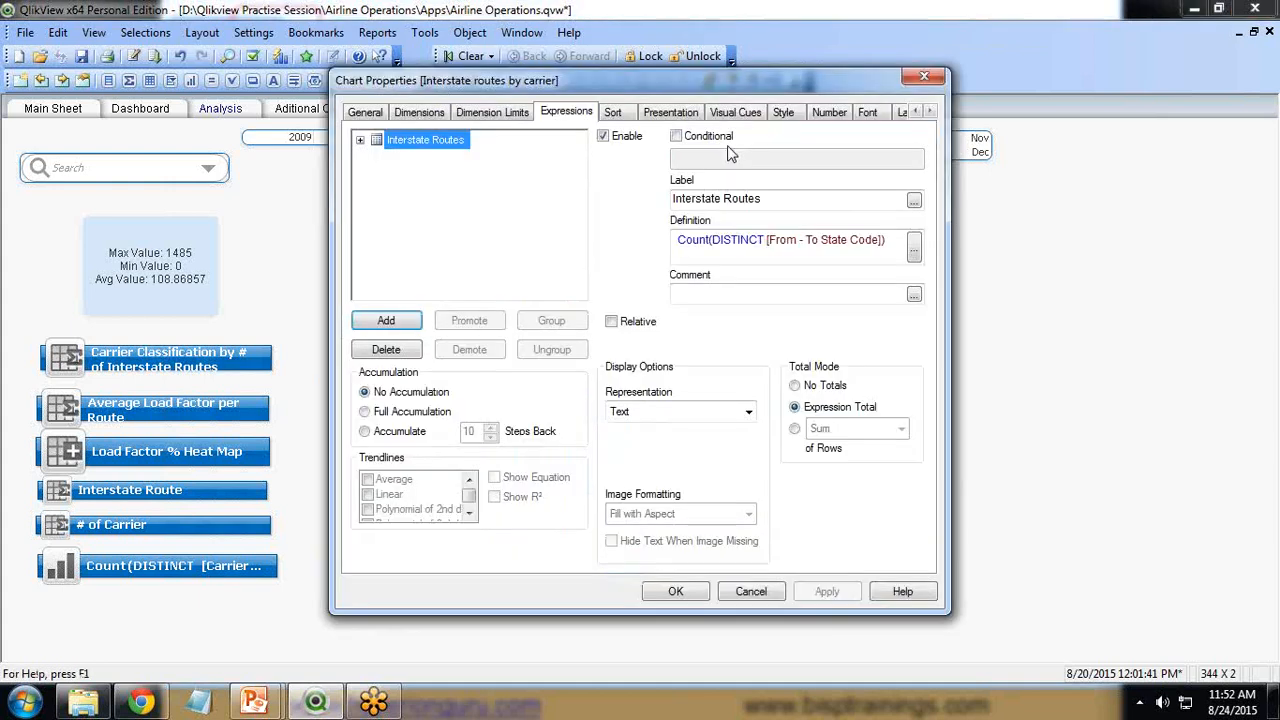
{"action": "left_click", "coordinate": [829, 112]}
{"action": "left_click", "coordinate": [529, 205]}
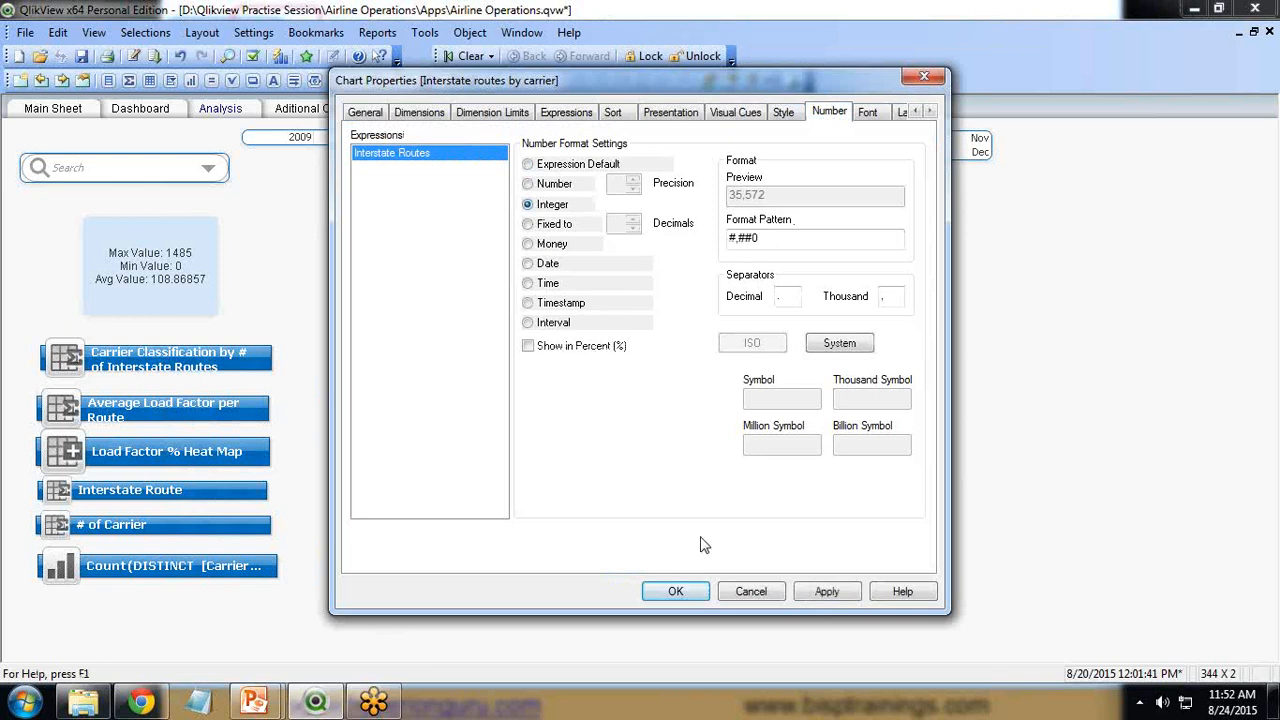
{"action": "double_click", "coordinate": [737, 238]}
{"action": "left_click", "coordinate": [674, 591]}
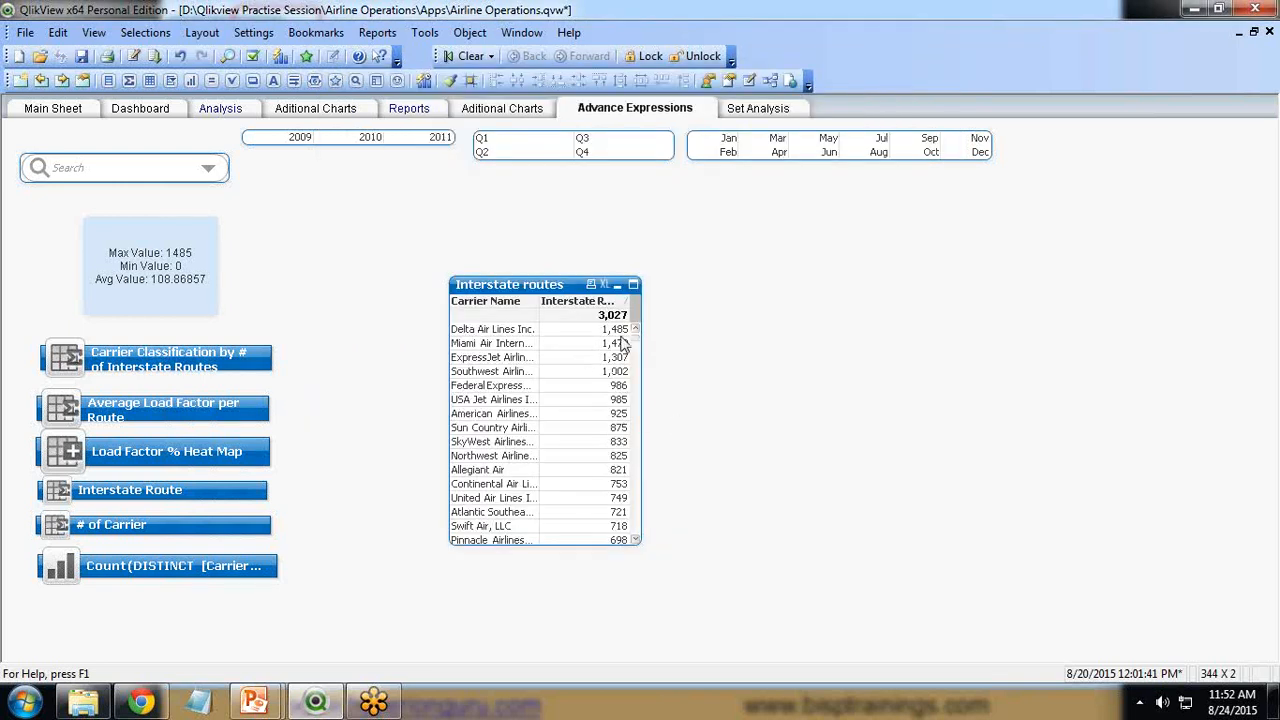
Widen the Interstate routes table slightly.
{"action": "left_click_drag", "start_coordinate": [648, 298], "coordinate": [675, 298]}
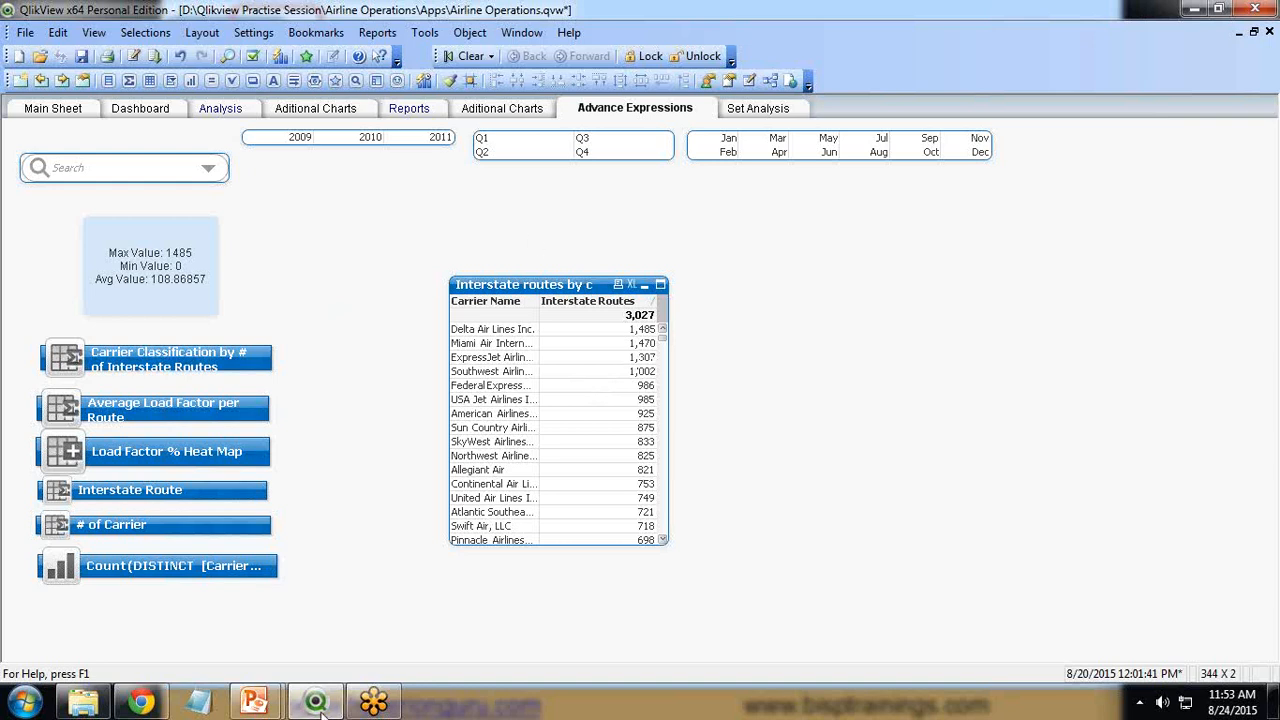
{"action": "mouse_move", "coordinate": [268, 706]}
{"action": "mouse_move", "coordinate": [320, 628]}
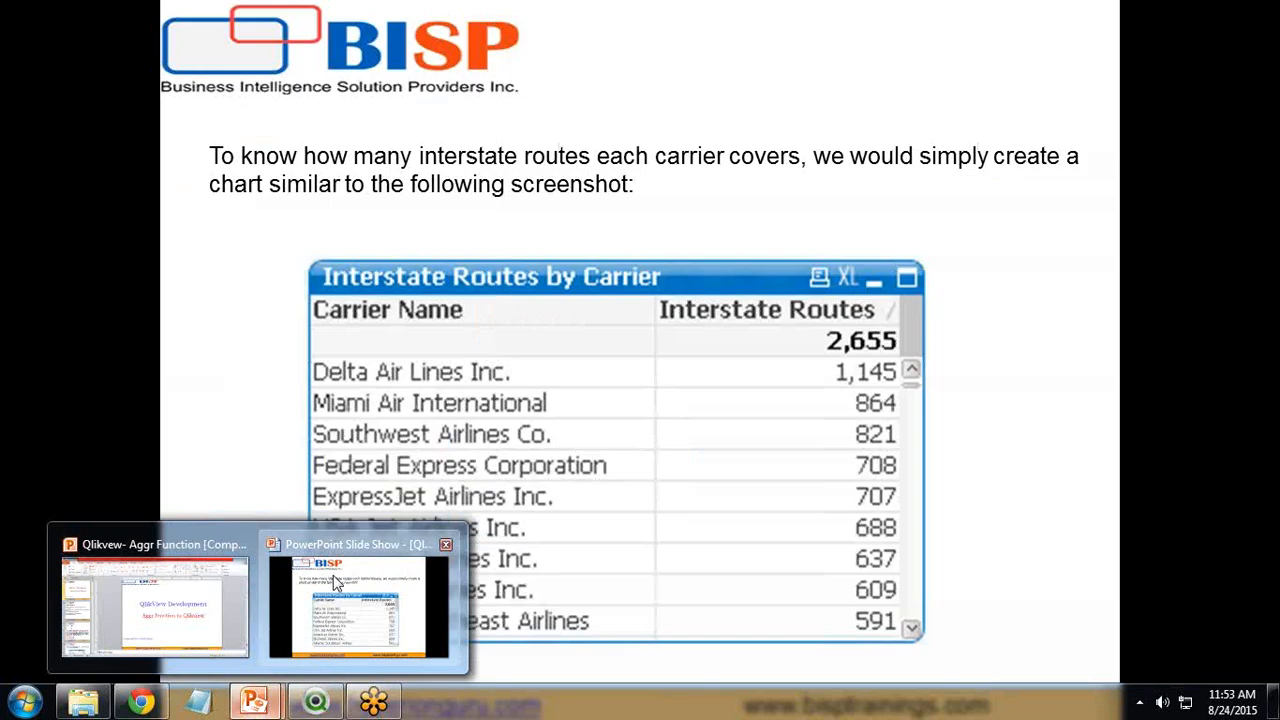
{"action": "left_click", "coordinate": [335, 580]}
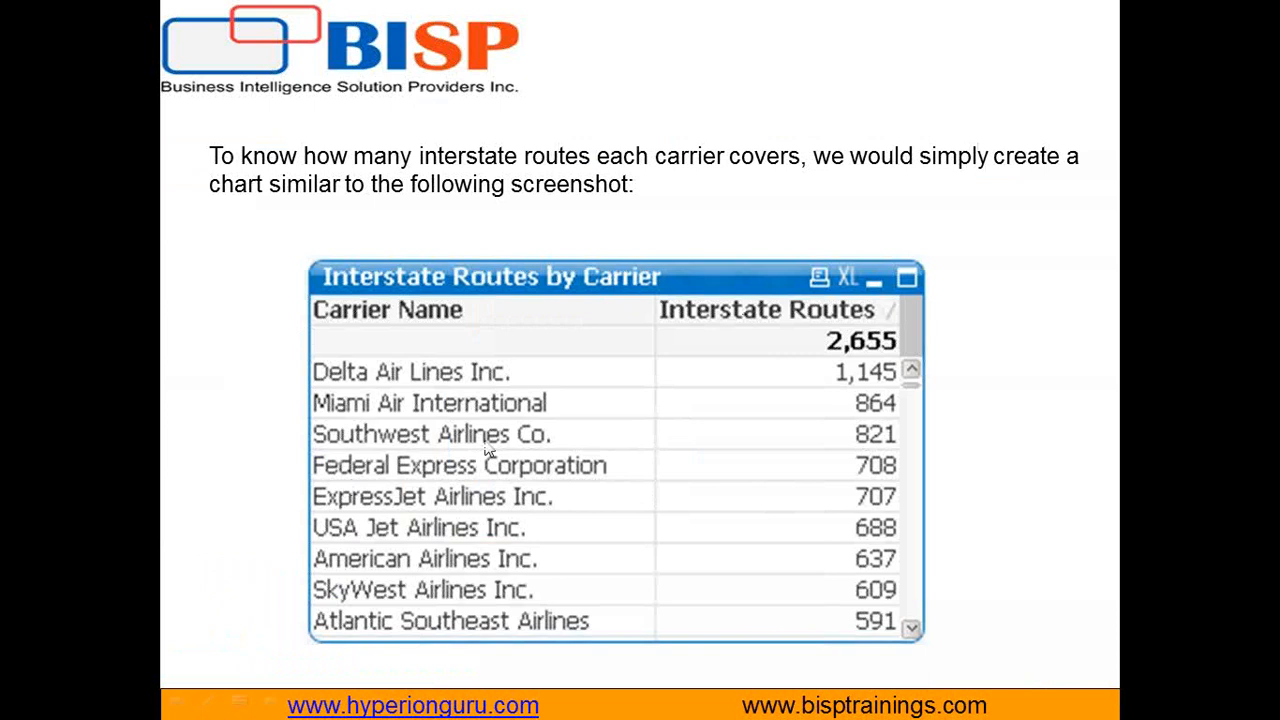
{"action": "left_click", "coordinate": [575, 497]}
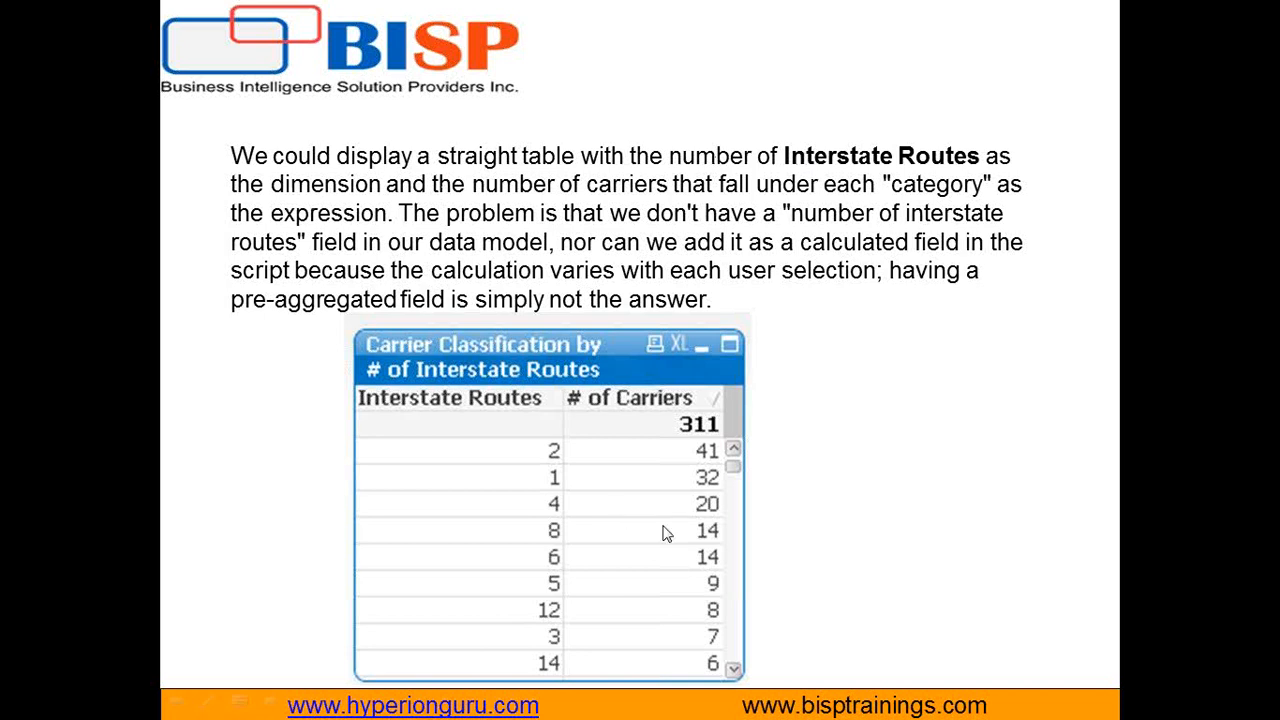
{"action": "key", "text": "alt+Tab"}
{"action": "left_click", "coordinate": [1050, 405]}
{"action": "left_click_drag", "start_coordinate": [762, 224], "coordinate": [1003, 224]}
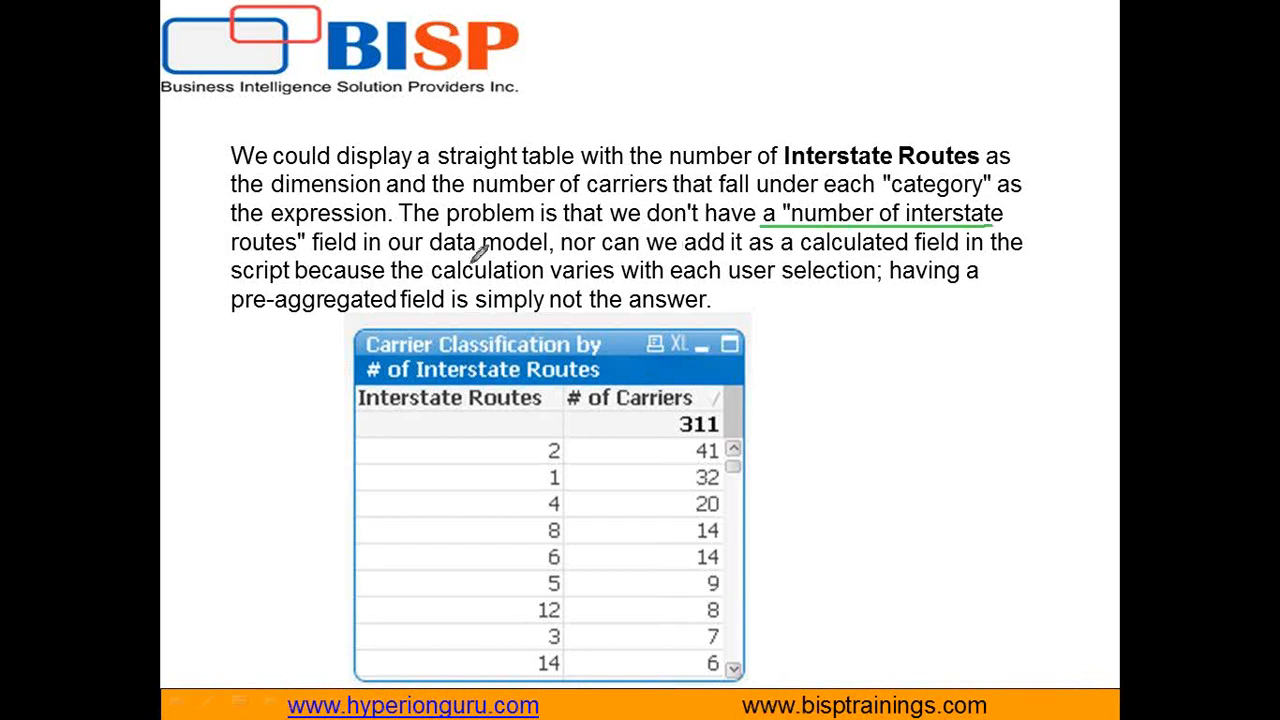